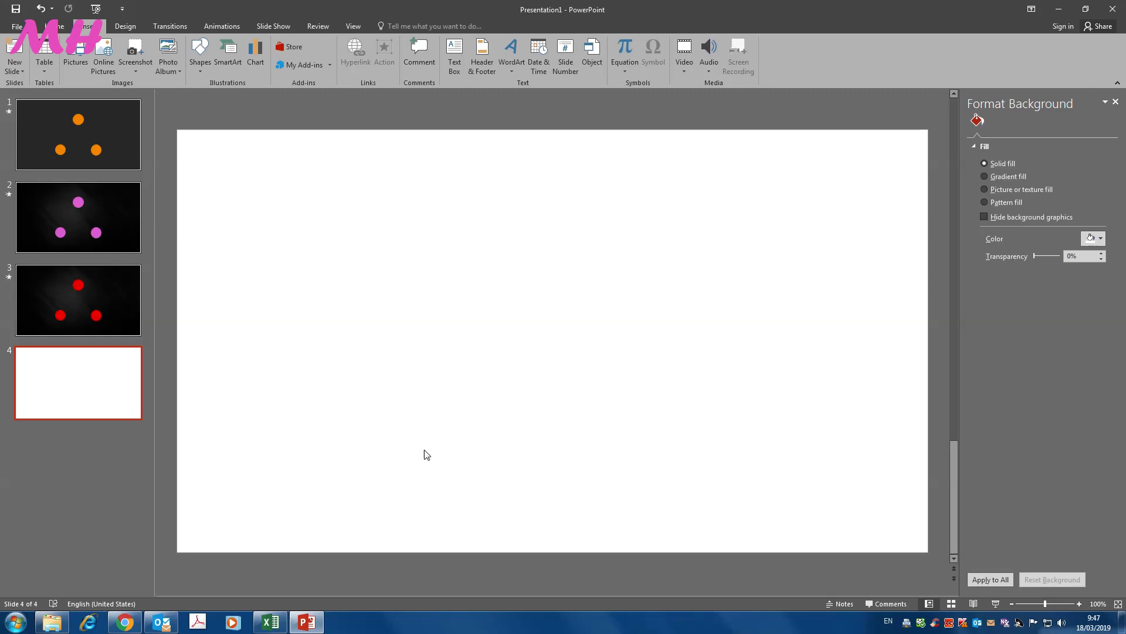
# Draw a blue isosceles triangle mid-slide and a flat rectangle strip under its base.
pyautogui.click(200, 55)
pyautogui.click(267, 97)
pyautogui.moveTo(429, 234)
pyautogui.mouseDown()
pyautogui.moveTo(662, 422)
pyautogui.moveTo(677, 415)
pyautogui.mouseUp()
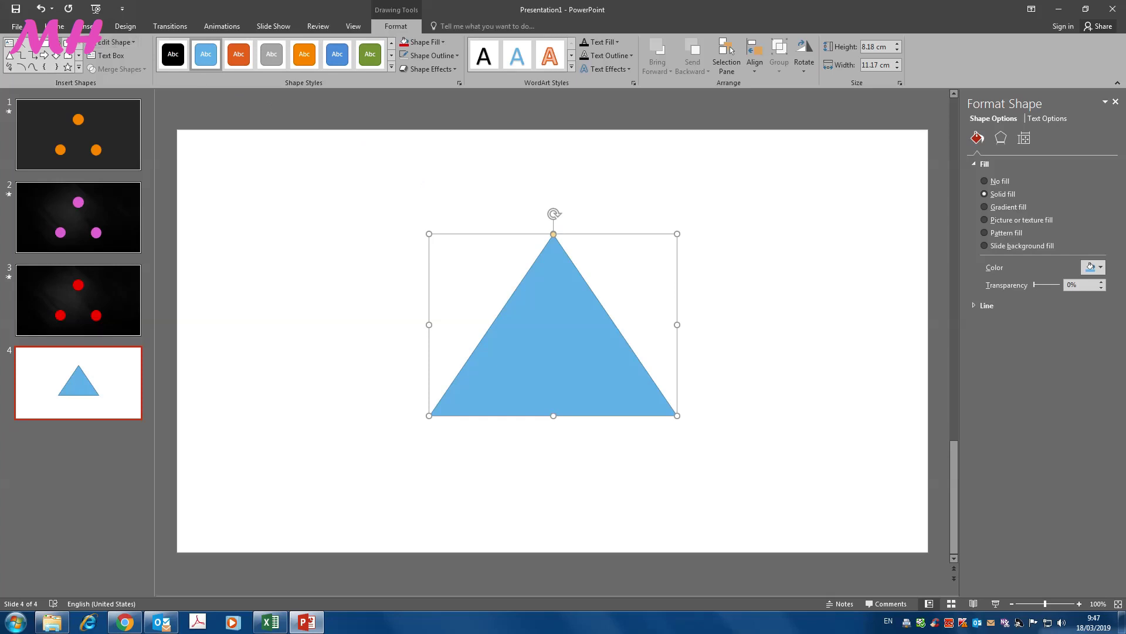
pyautogui.click(47, 47)
pyautogui.moveTo(430, 416); pyautogui.dragTo(677, 464)
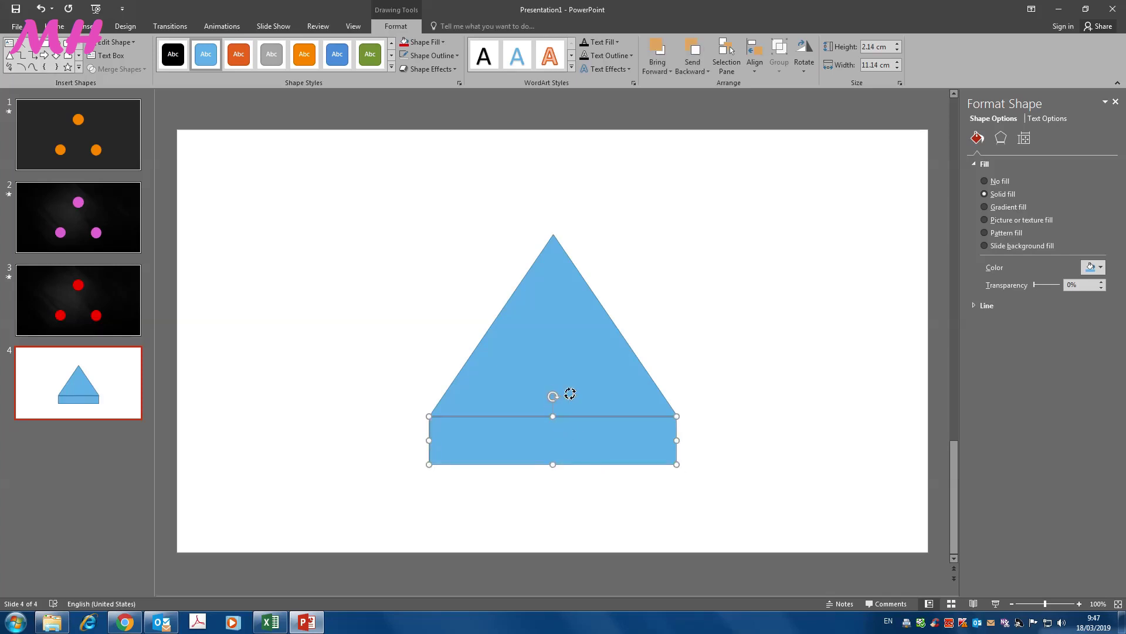
# Angle the rectangle along the triangle's right side and stretch the triangle's base lower.
pyautogui.moveTo(570, 394)
pyautogui.mouseDown()
pyautogui.moveTo(608, 390)
pyautogui.moveTo(635, 285)
pyautogui.mouseUp()
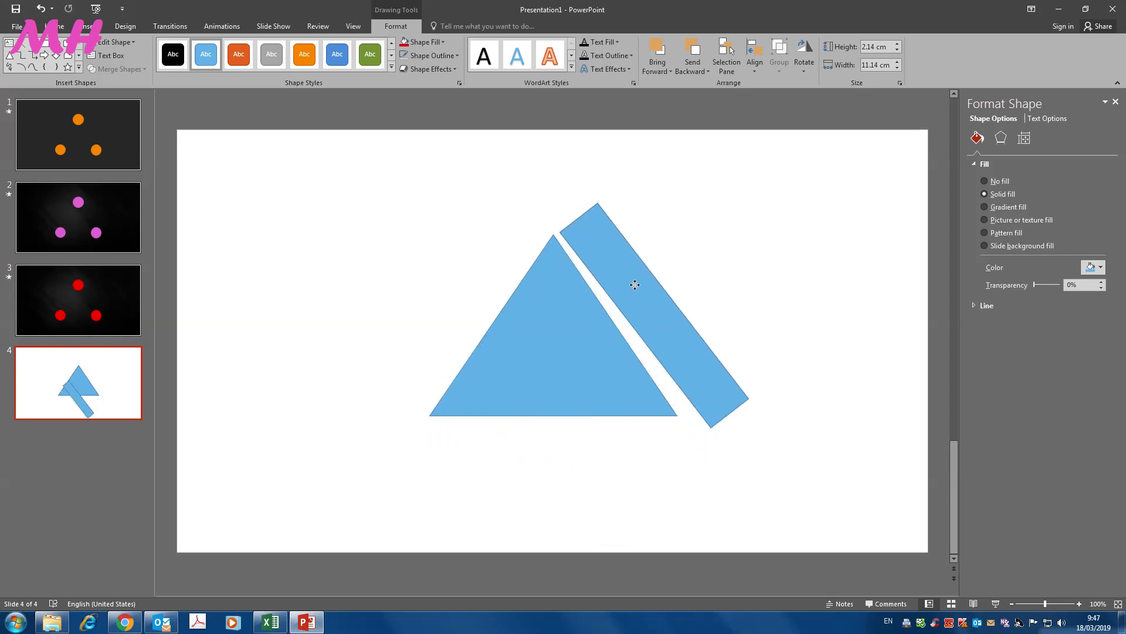
pyautogui.moveTo(635, 285)
pyautogui.mouseDown()
pyautogui.moveTo(639, 298)
pyautogui.moveTo(681, 292)
pyautogui.mouseUp()
pyautogui.moveTo(612, 269); pyautogui.dragTo(610, 269)
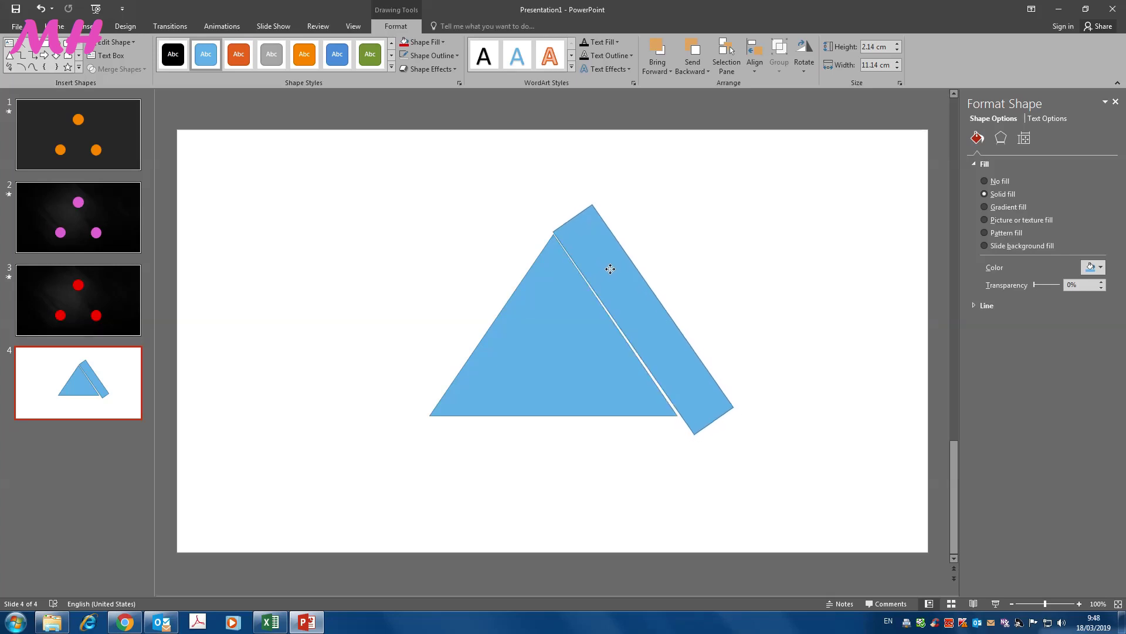
pyautogui.click(554, 382)
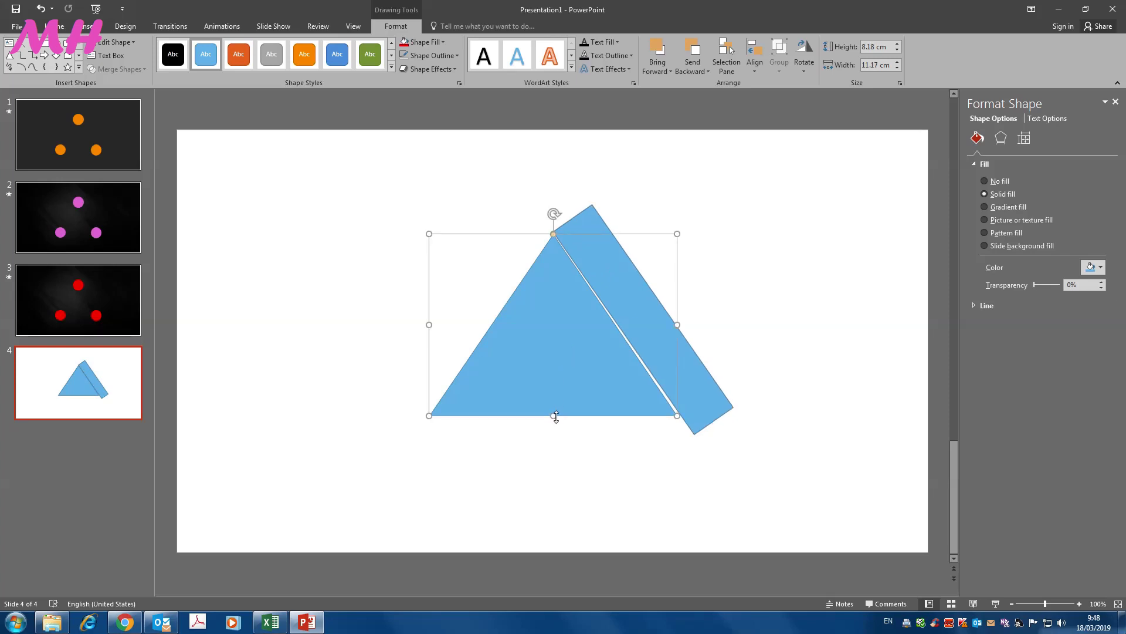
pyautogui.moveTo(552, 416); pyautogui.dragTo(568, 434)
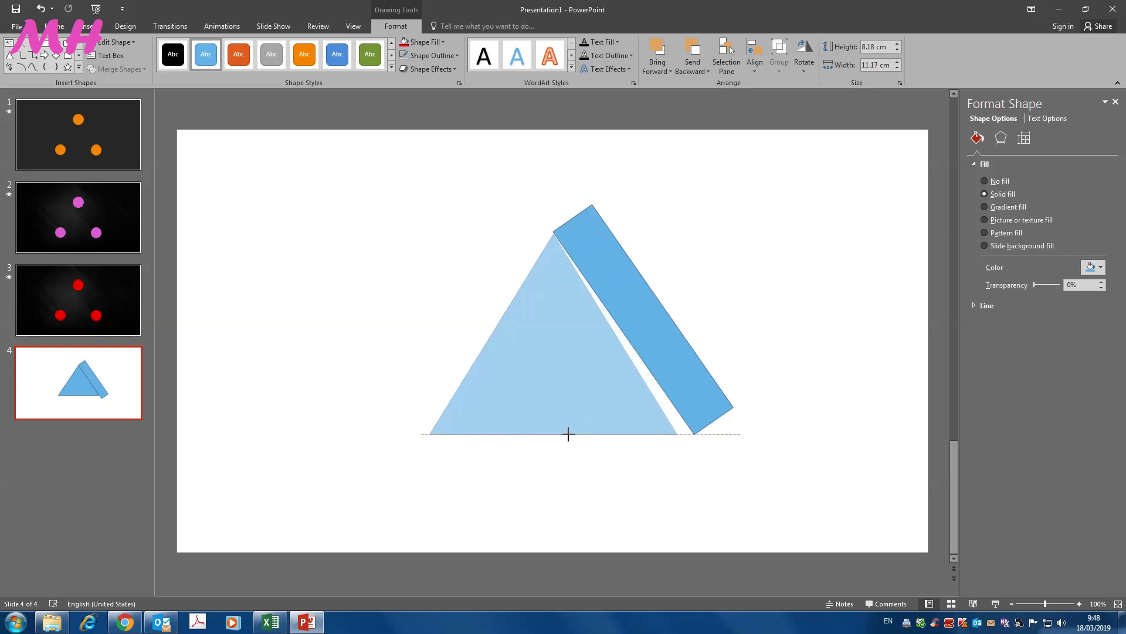
pyautogui.moveTo(569, 435); pyautogui.dragTo(552, 439)
# Realign the rectangle, lower the triangle's base slightly more, then delete the rectangle.
pyautogui.click(687, 373)
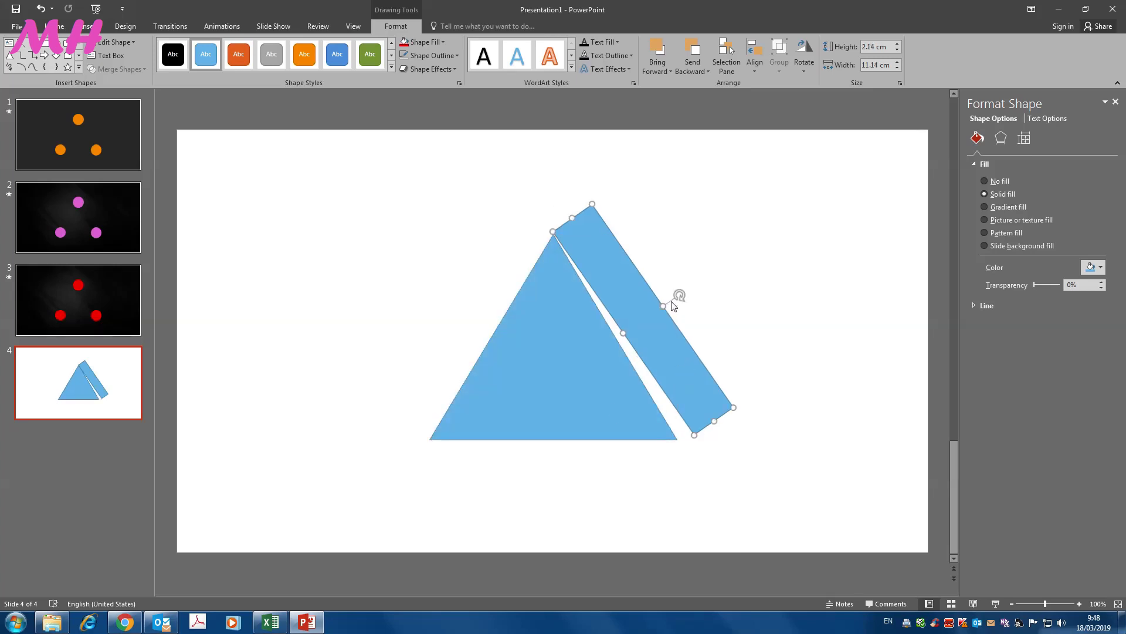
pyautogui.moveTo(683, 295); pyautogui.dragTo(684, 298)
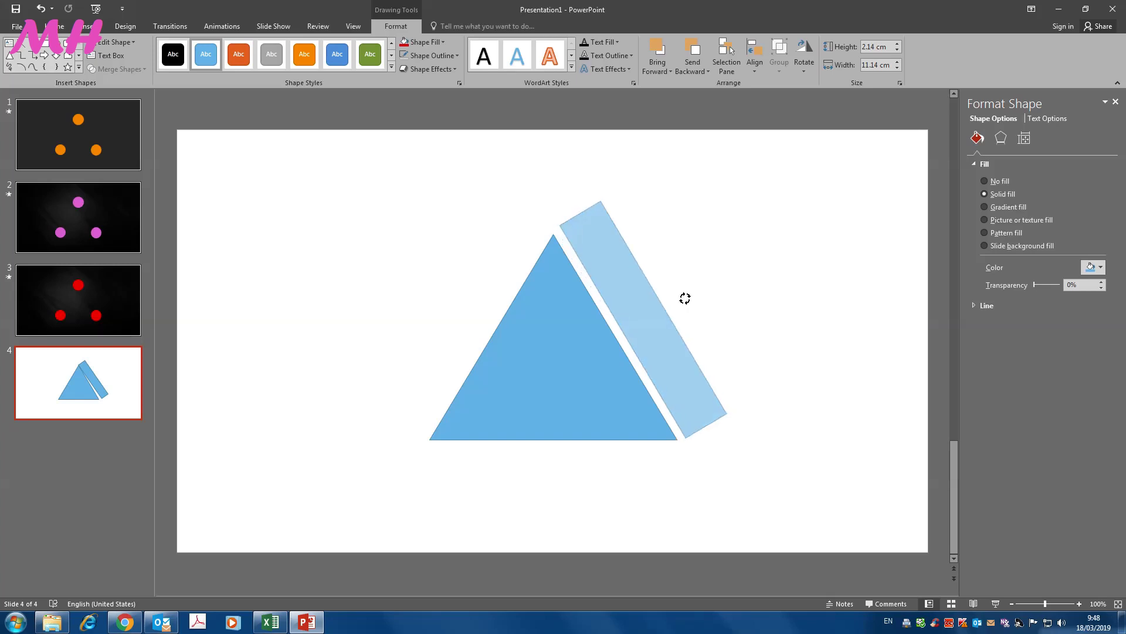
pyautogui.moveTo(685, 298); pyautogui.dragTo(679, 297)
pyautogui.moveTo(611, 265); pyautogui.dragTo(605, 273)
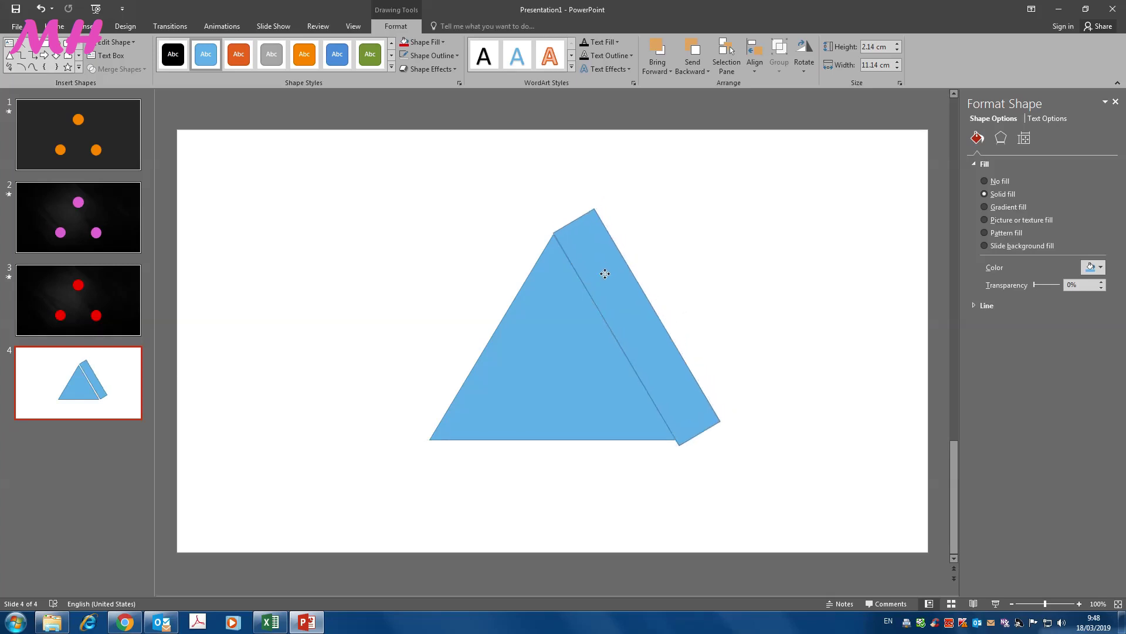
pyautogui.click(513, 357)
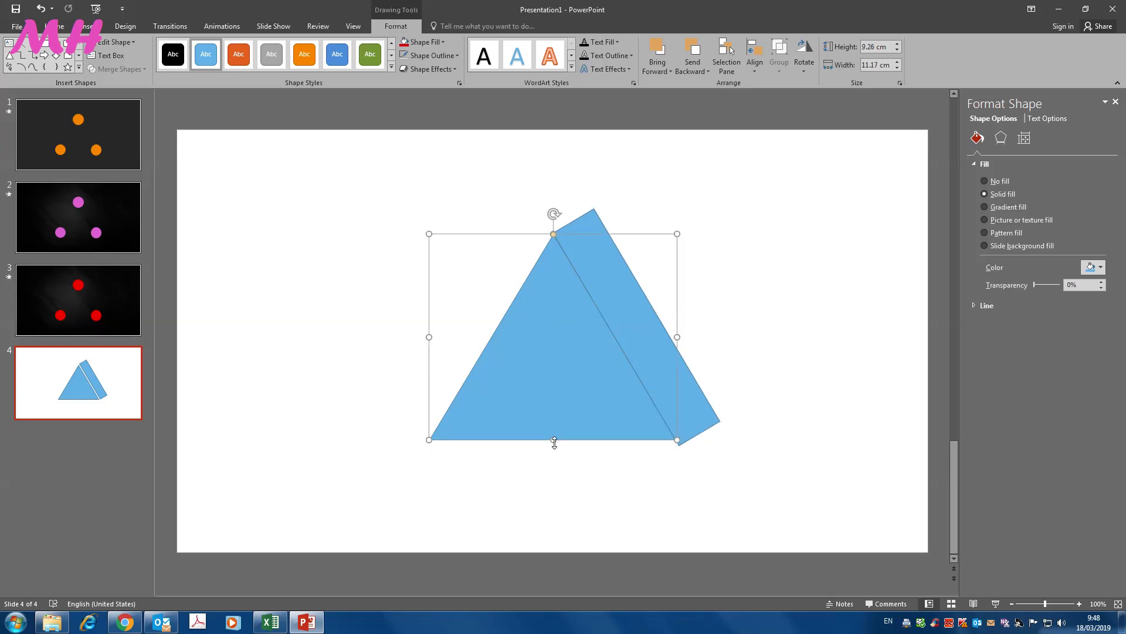
pyautogui.moveTo(554, 440); pyautogui.dragTo(554, 445)
pyautogui.click(697, 405)
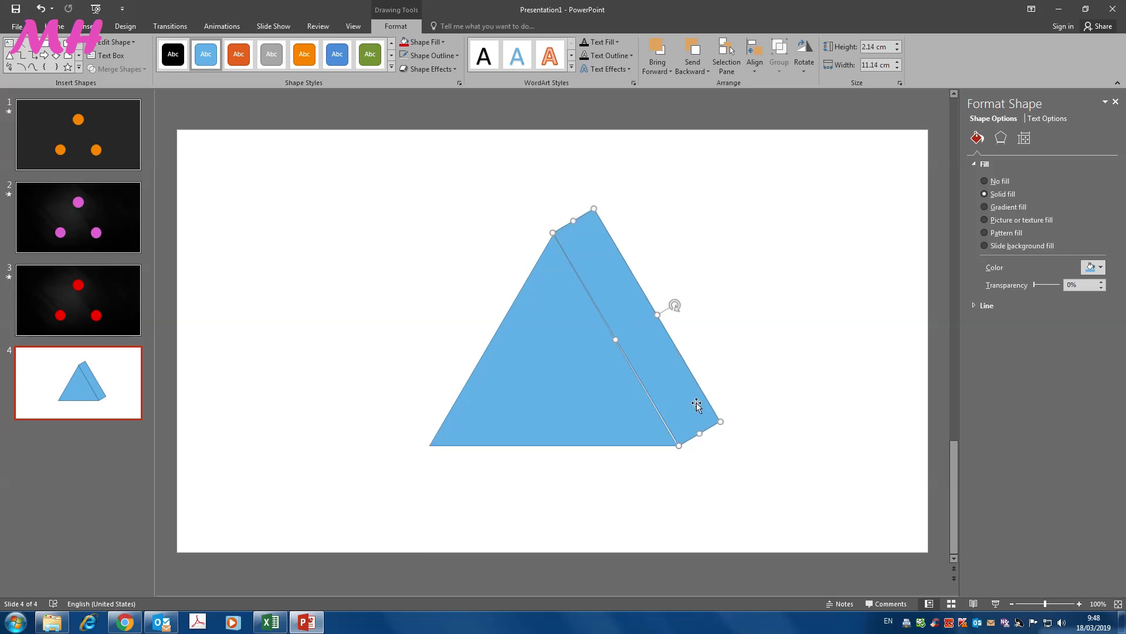
pyautogui.press('Delete')
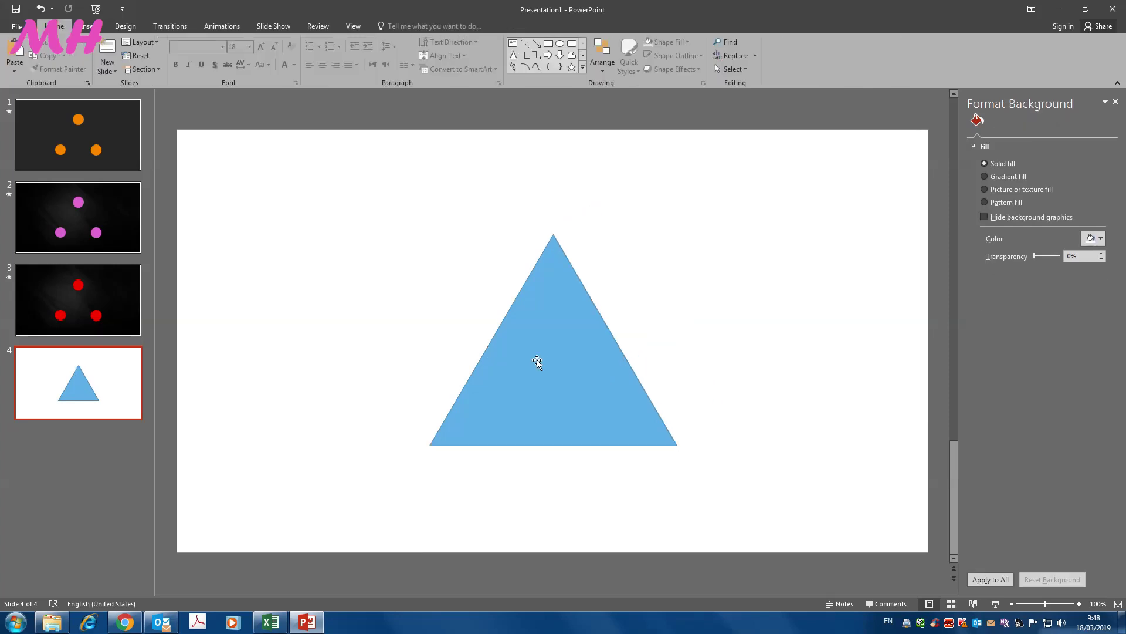
# Apply Align Center and Align Middle to place the triangle at the slide's centre.
pyautogui.moveTo(537, 362); pyautogui.dragTo(523, 341)
pyautogui.click(603, 70)
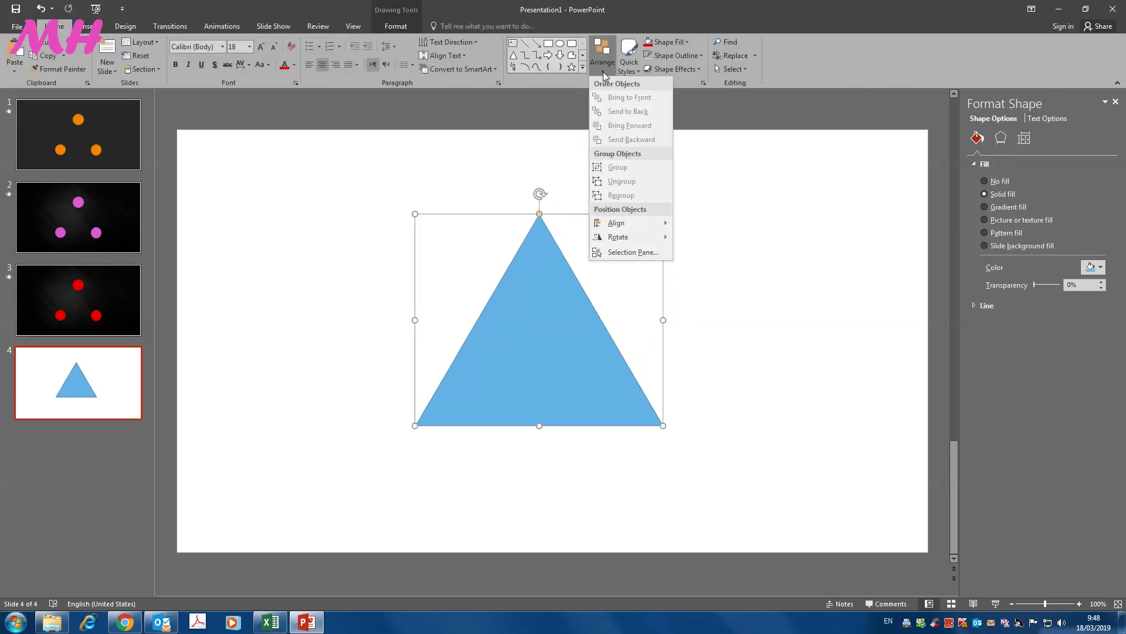
pyautogui.moveTo(616, 222)
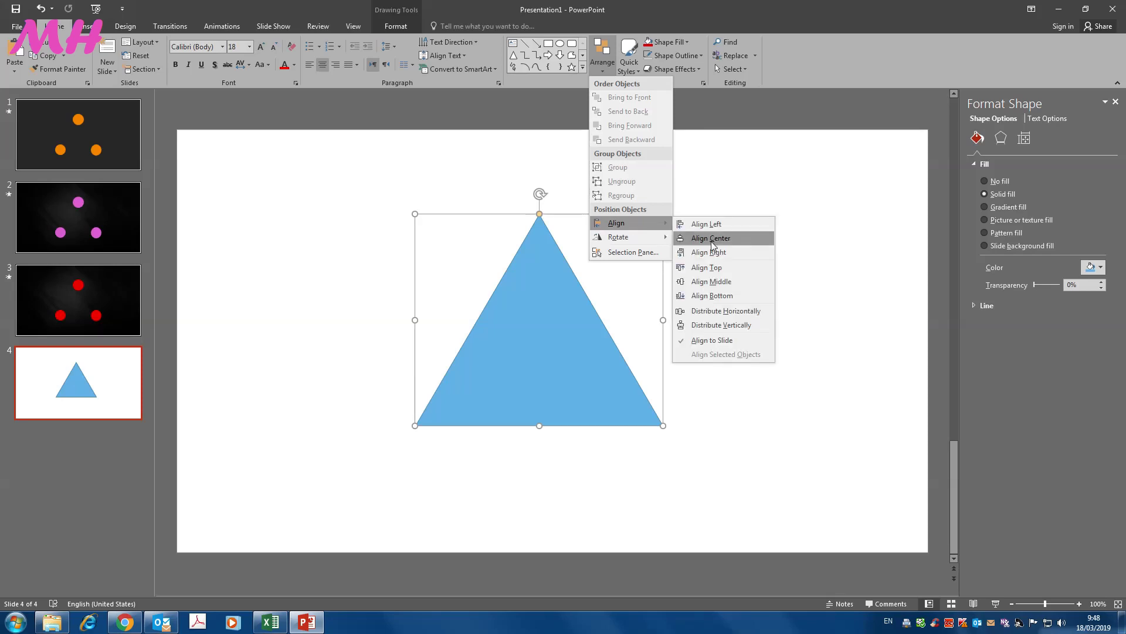
pyautogui.click(713, 240)
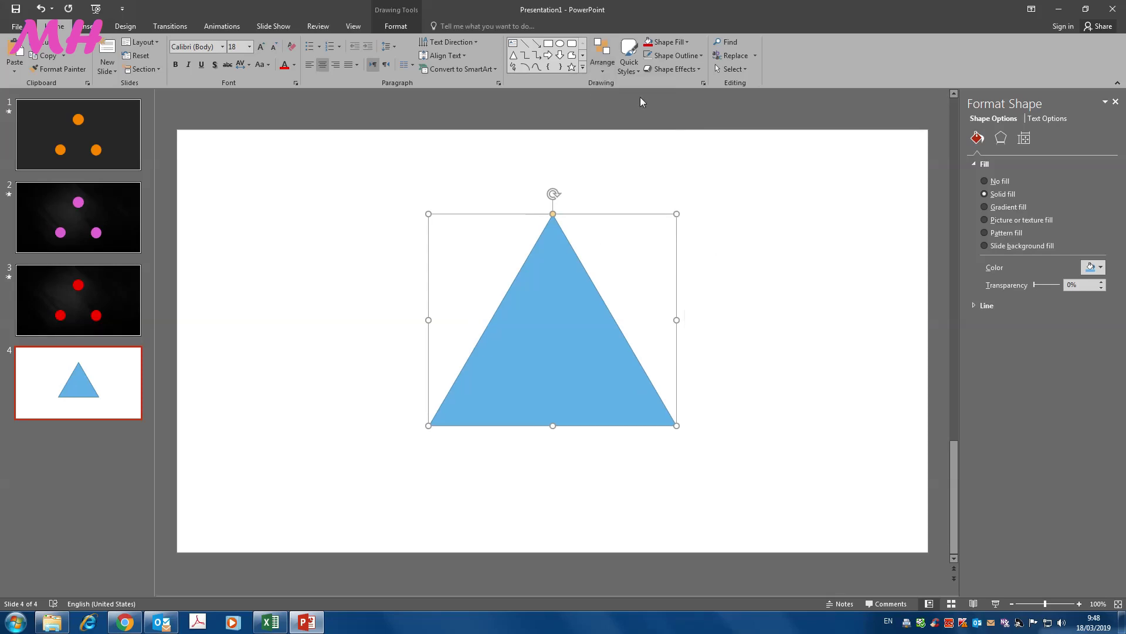
pyautogui.click(607, 70)
pyautogui.moveTo(626, 224)
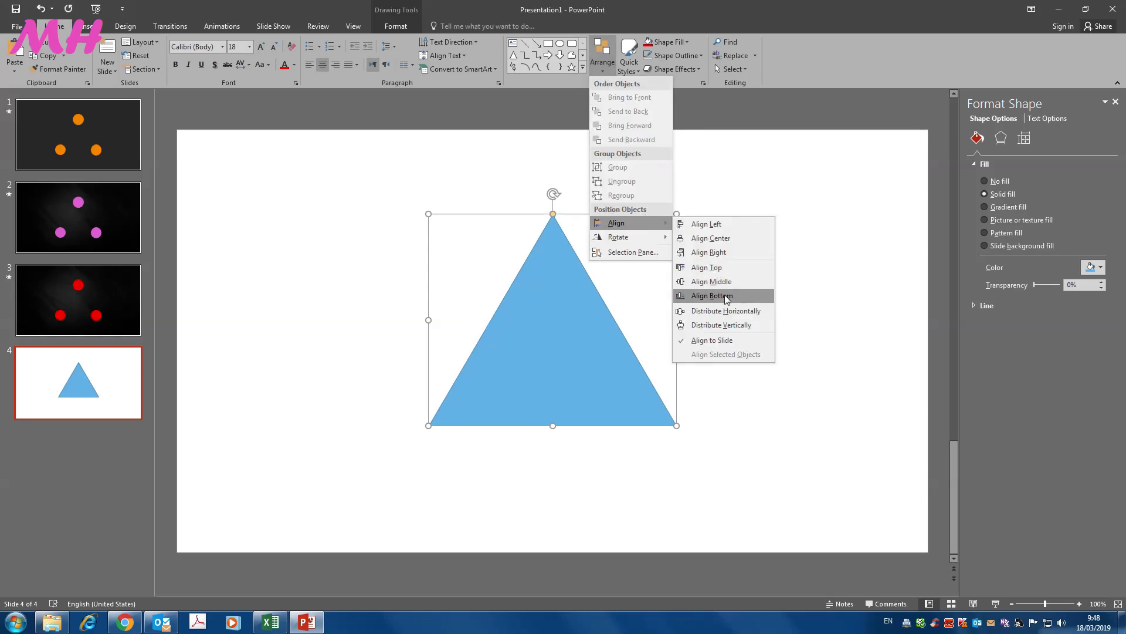
pyautogui.click(724, 285)
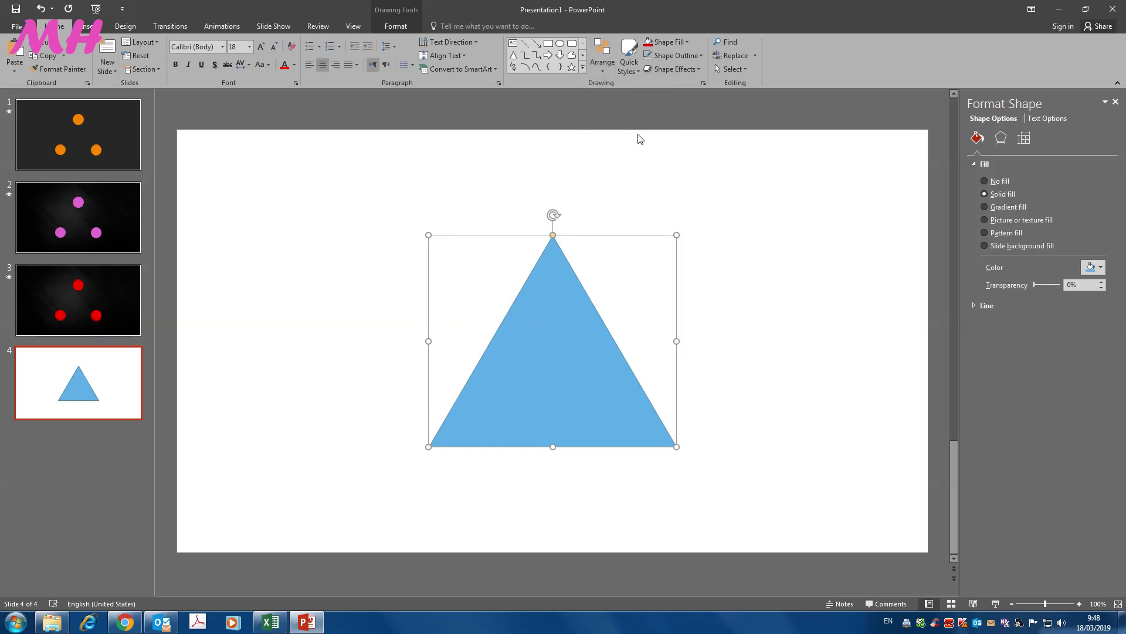
# Draw an oval and set its height and width to 3 cm.
pyautogui.click(560, 44)
pyautogui.moveTo(300, 230); pyautogui.dragTo(350, 270)
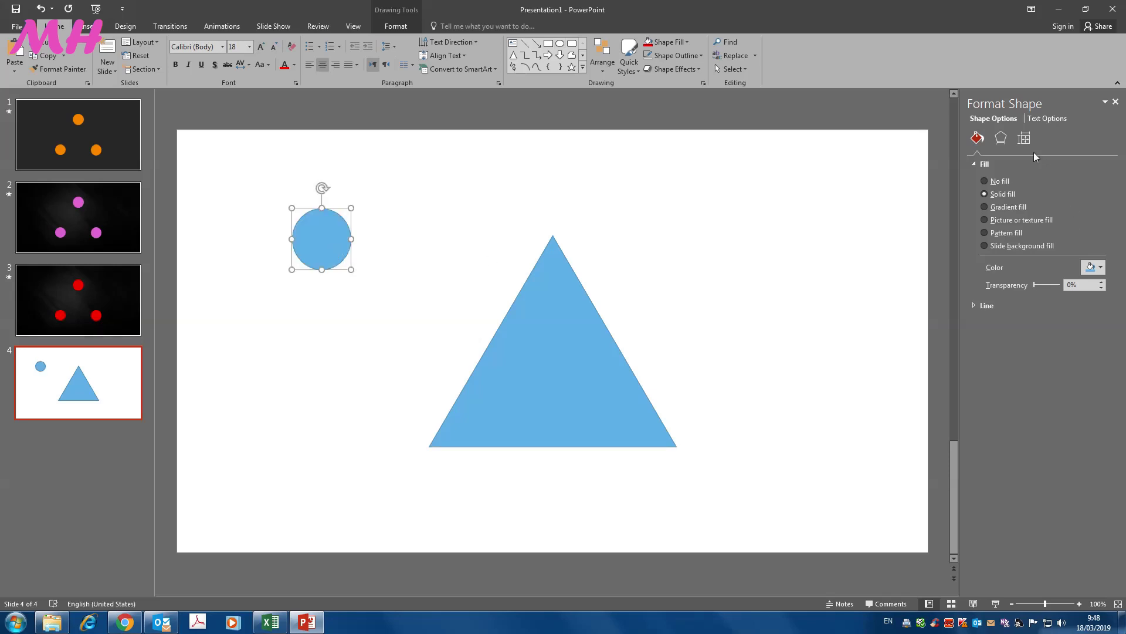
pyautogui.click(1025, 139)
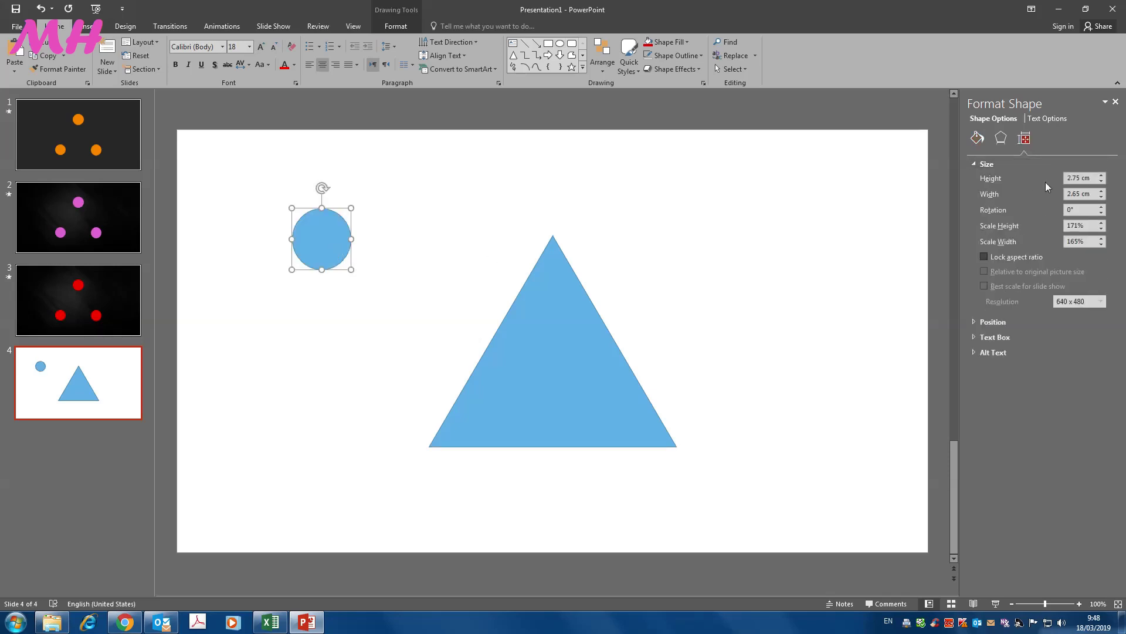
pyautogui.doubleClick(1081, 177)
pyautogui.write('3')
pyautogui.doubleClick(1084, 194)
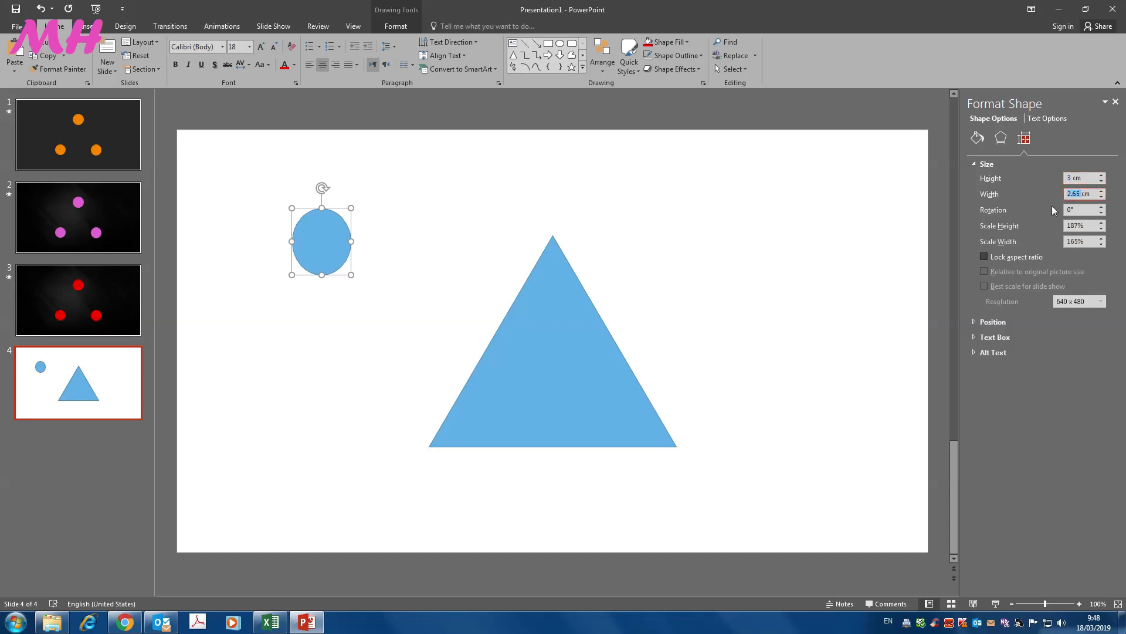
pyautogui.write('3')
pyautogui.click(711, 233)
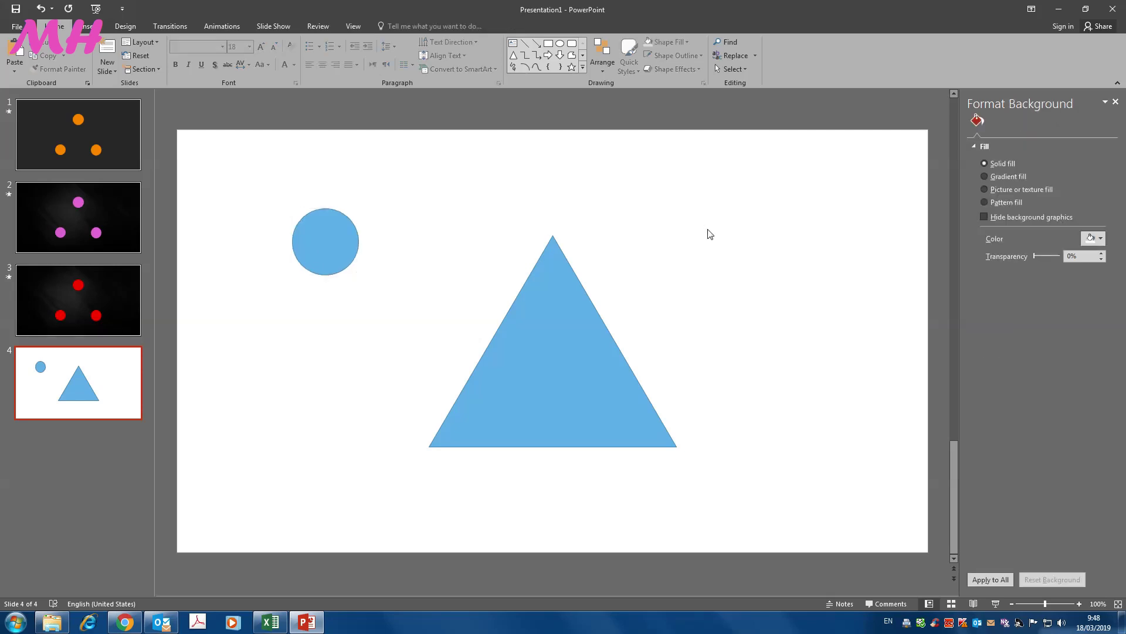
# Copy the circle onto the triangle's apex and both base corners, then select the two leftover circles.
pyautogui.click(342, 248)
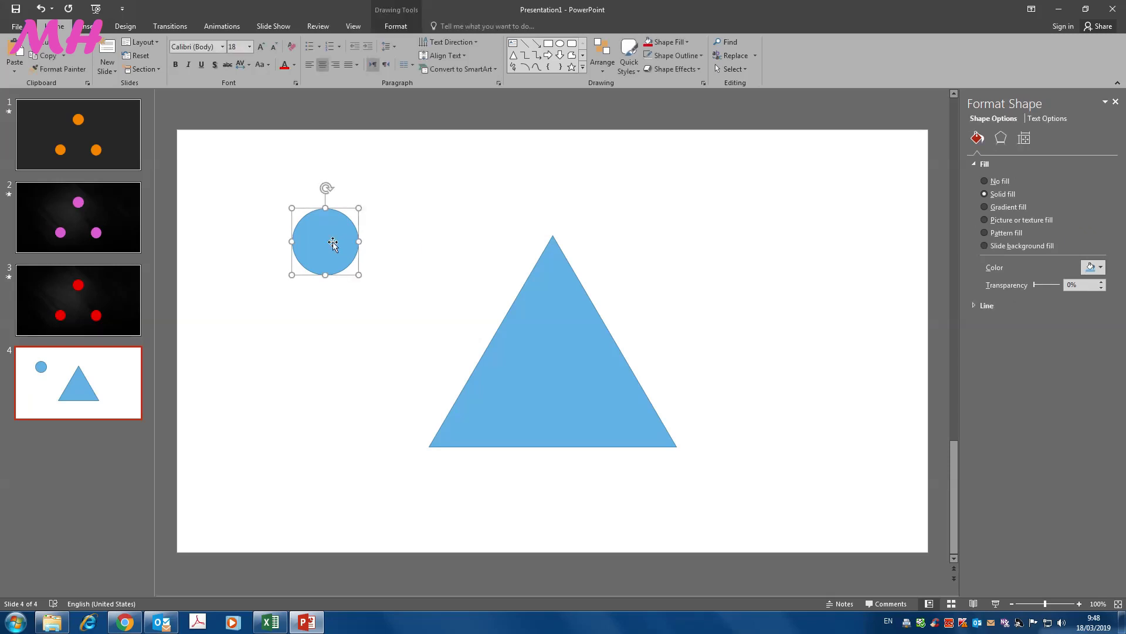
pyautogui.moveTo(401, 223)
pyautogui.mouseDown()
pyautogui.moveTo(437, 202)
pyautogui.moveTo(858, 258)
pyautogui.moveTo(709, 234)
pyautogui.moveTo(605, 270)
pyautogui.moveTo(565, 242)
pyautogui.mouseUp()
pyautogui.click(468, 222)
pyautogui.click(738, 252)
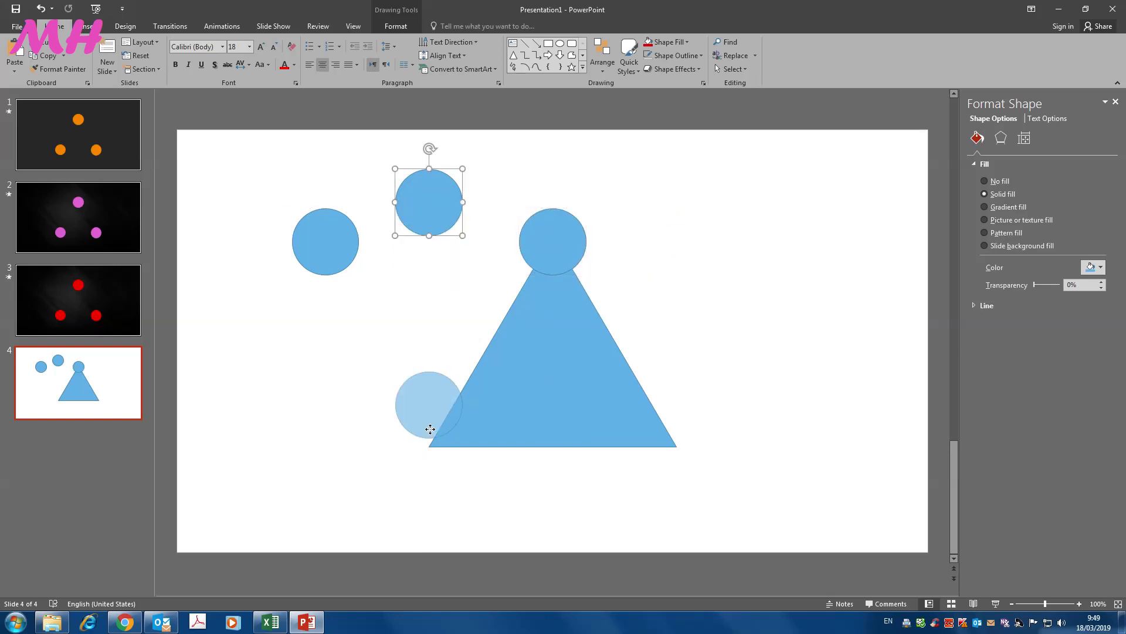
pyautogui.moveTo(432, 217); pyautogui.dragTo(439, 448)
pyautogui.click(492, 473)
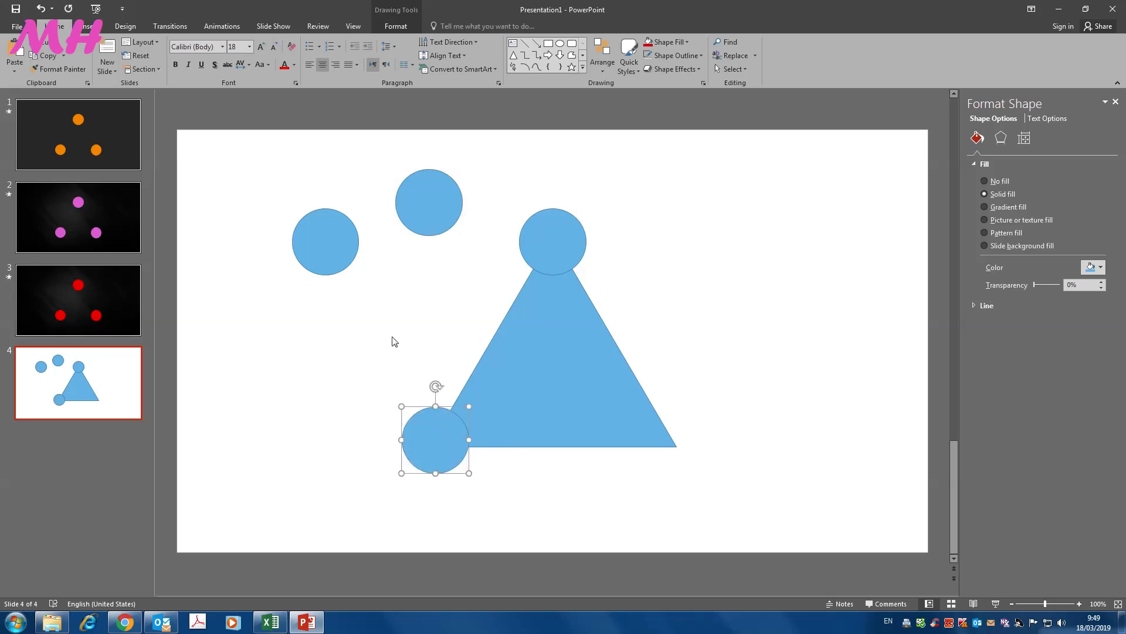
pyautogui.moveTo(336, 256); pyautogui.dragTo(678, 452)
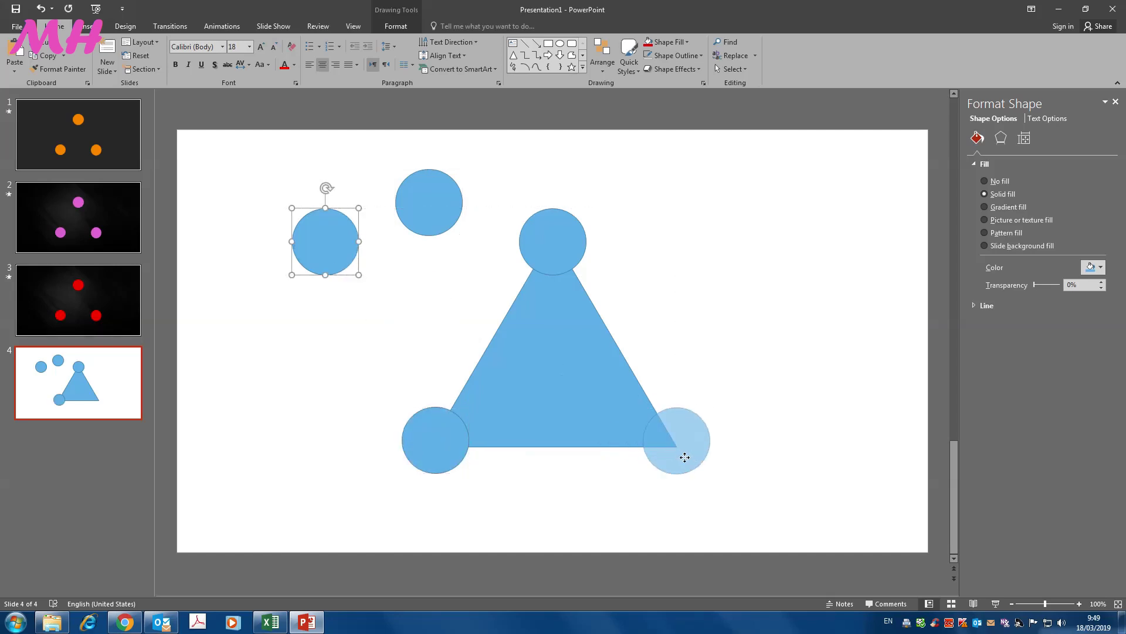
pyautogui.click(728, 476)
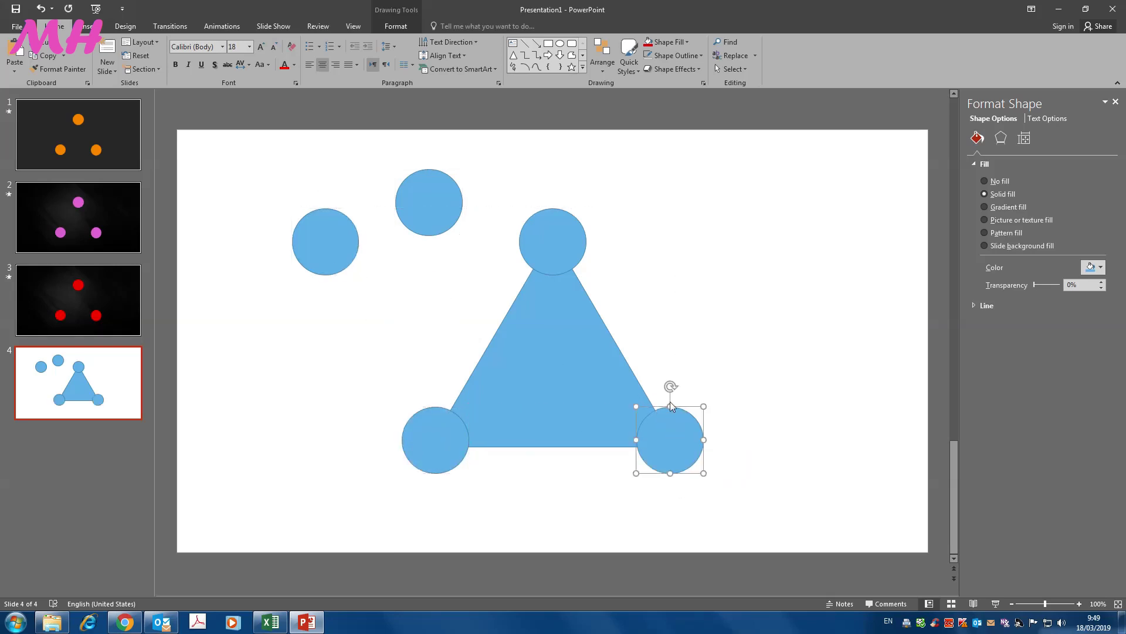
pyautogui.moveTo(556, 241); pyautogui.dragTo(558, 241)
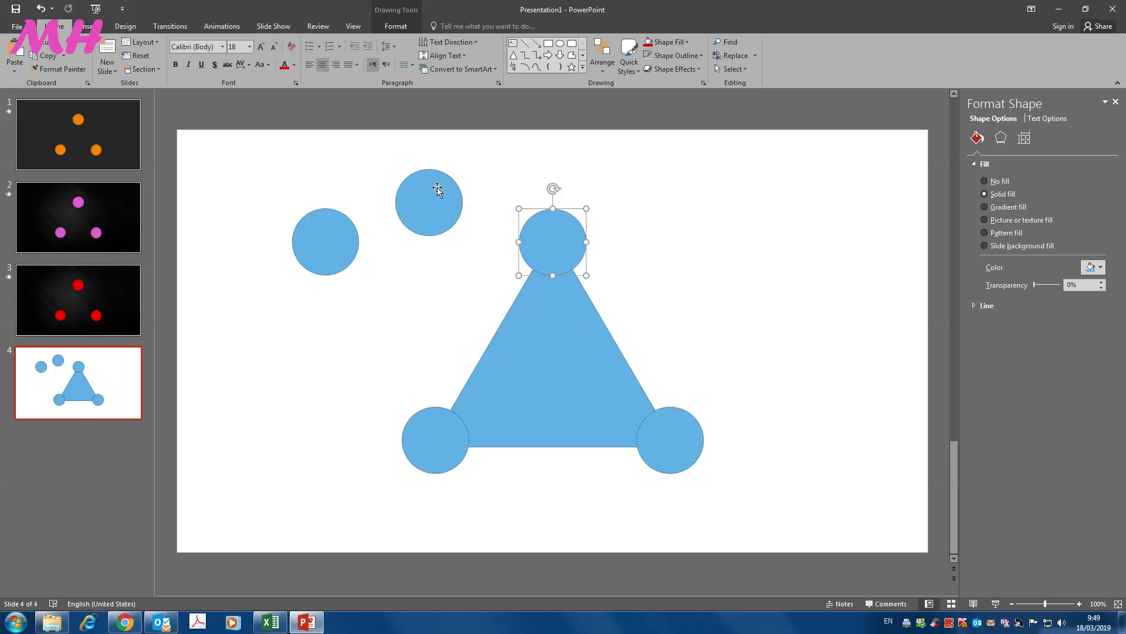
pyautogui.click(435, 189)
pyautogui.keyDown('shift'); pyautogui.click(337, 245); pyautogui.keyUp('shift')
# Delete the leftover circles, nudge the top circle onto the apex, and remove the triangle's fill.
pyautogui.press('Delete')
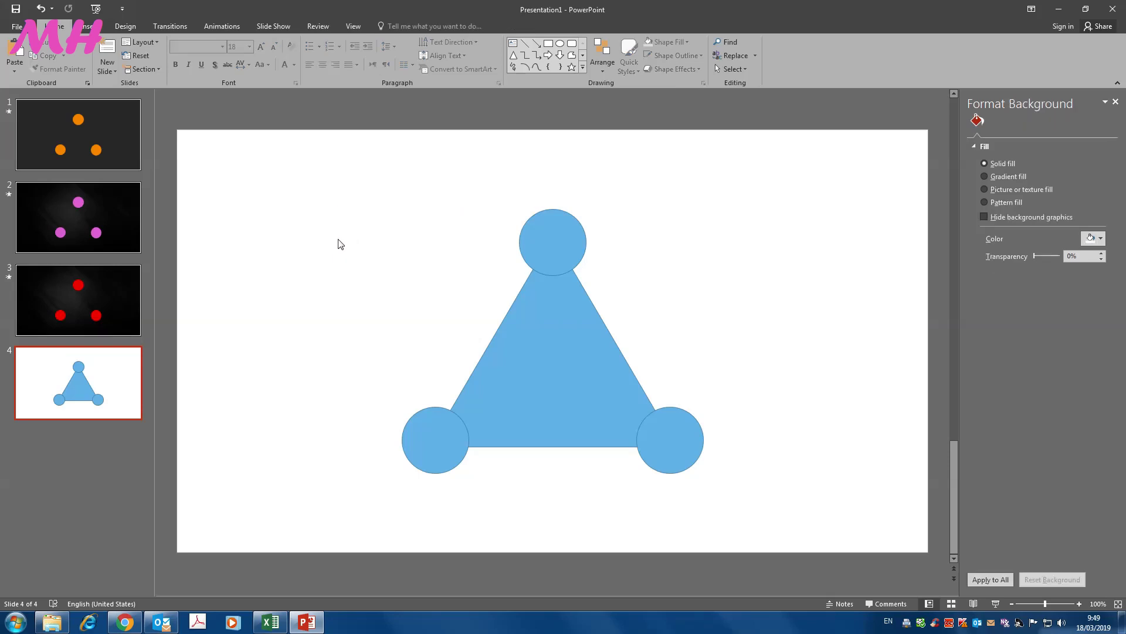
pyautogui.moveTo(550, 242); pyautogui.dragTo(550, 234)
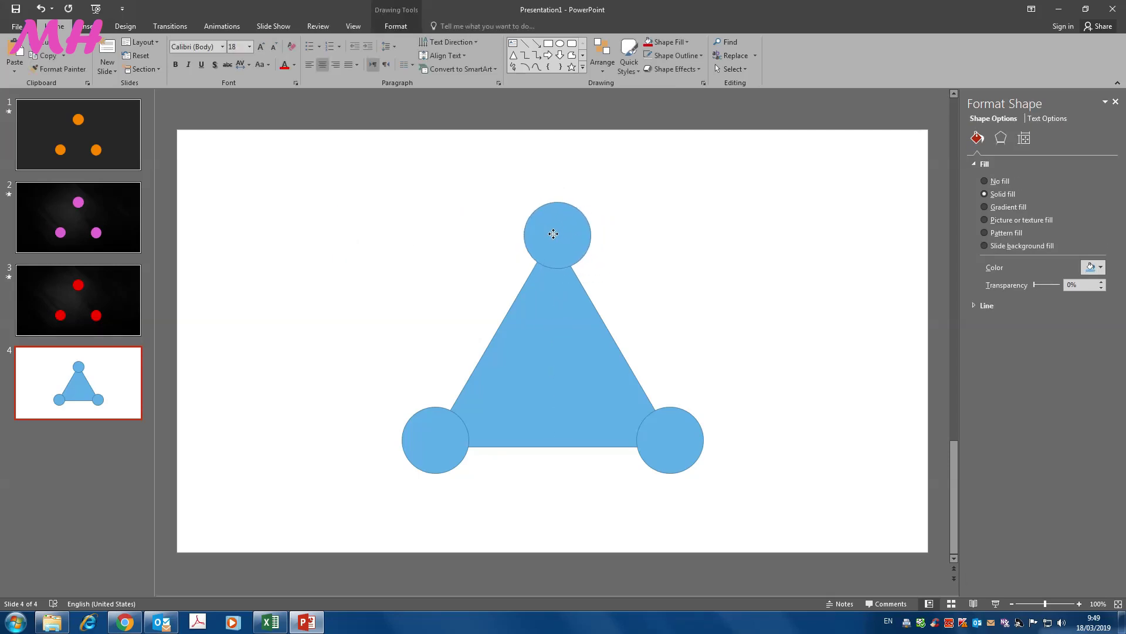
pyautogui.click(566, 318)
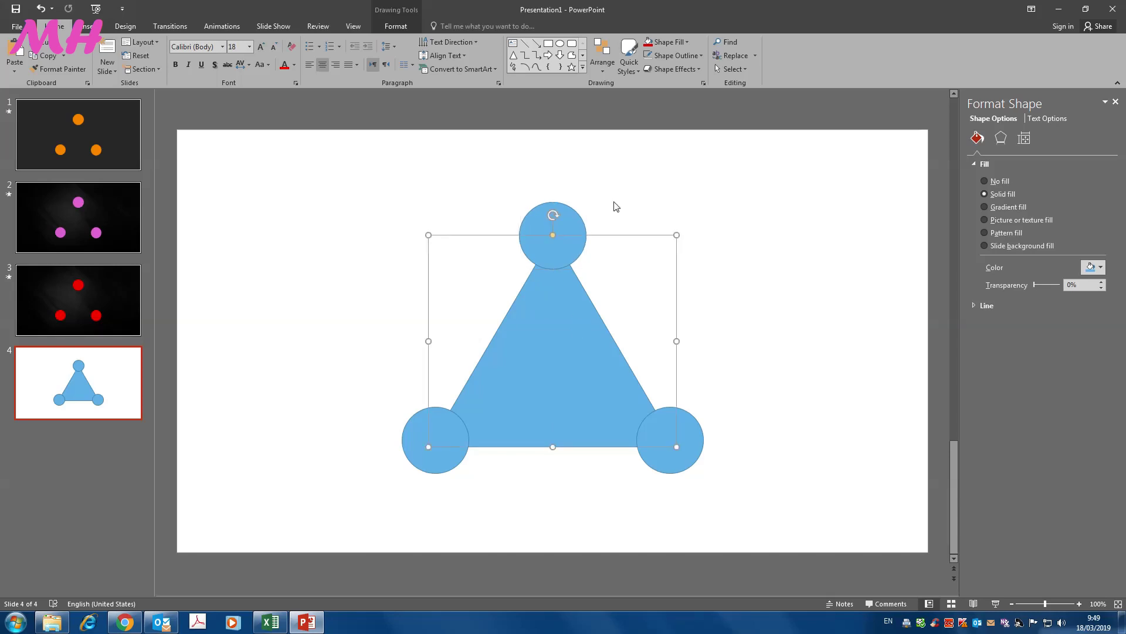
pyautogui.click(669, 42)
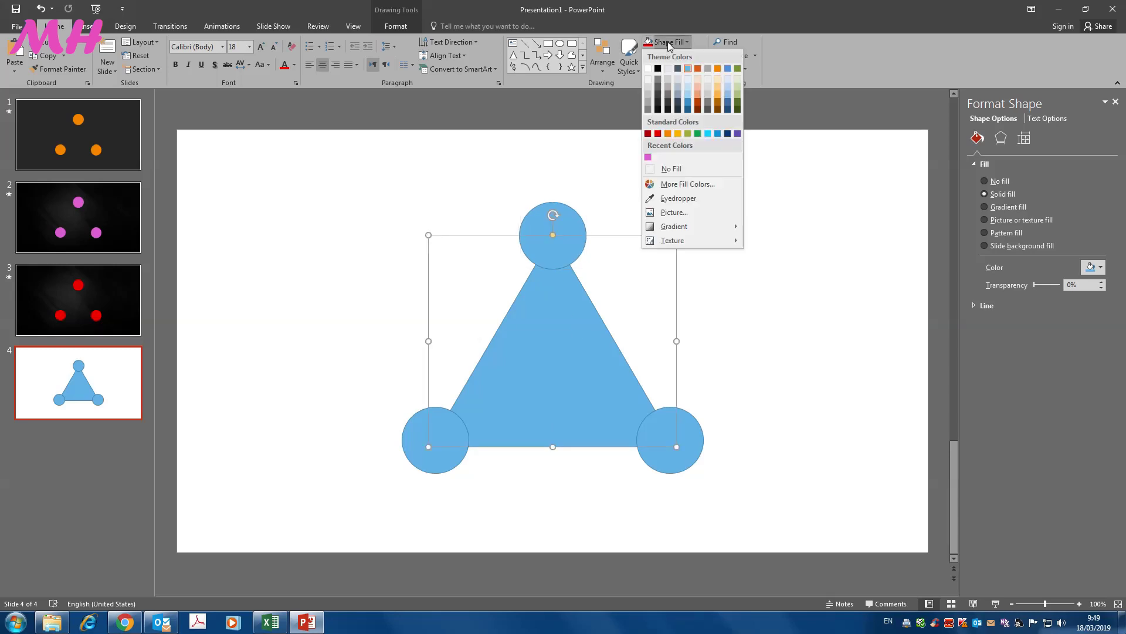
pyautogui.click(663, 169)
# Send the three corner circles to the back and re-centre the top circle on the apex.
pyautogui.click(567, 221)
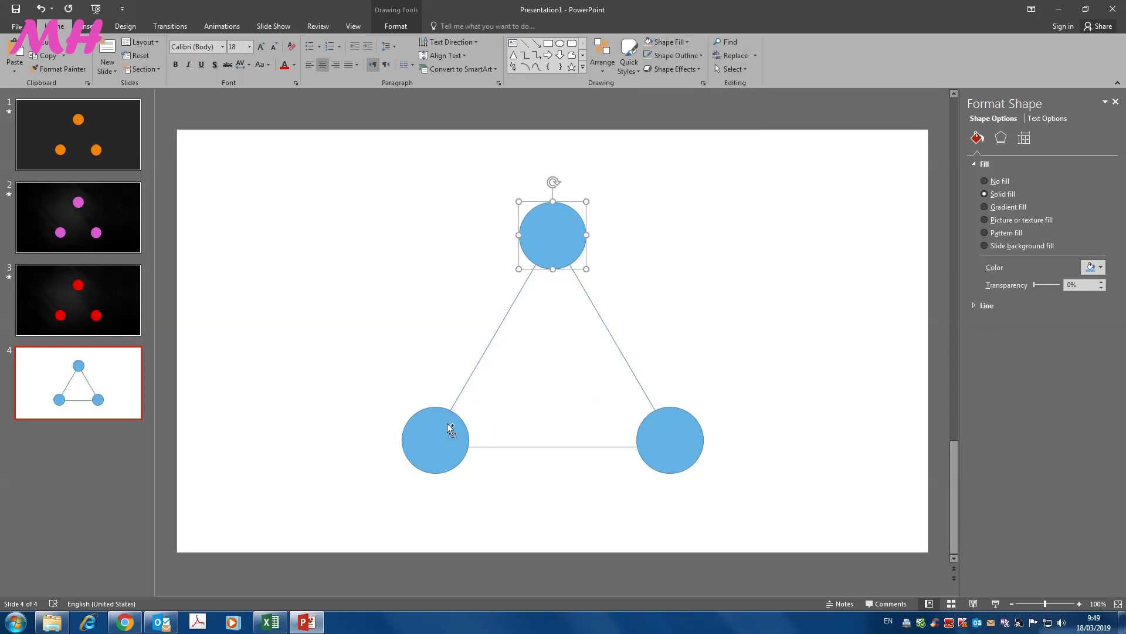
pyautogui.keyDown('shift'); pyautogui.click(447, 426); pyautogui.keyUp('shift')
pyautogui.keyDown('shift'); pyautogui.click(666, 453); pyautogui.keyUp('shift')
pyautogui.rightClick(667, 452)
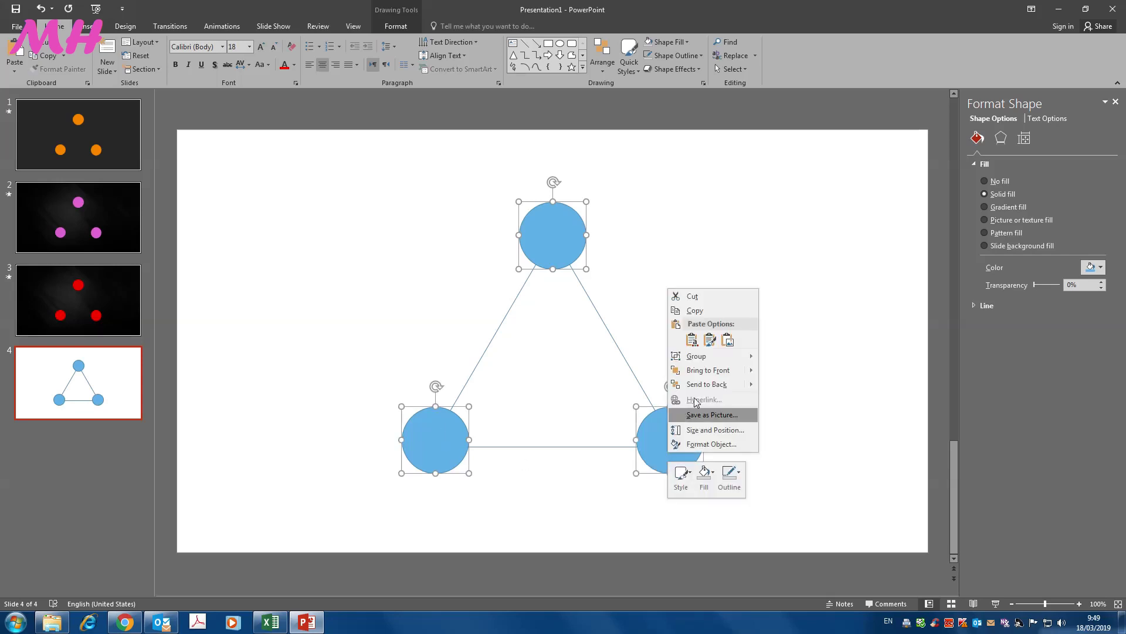
pyautogui.click(793, 385)
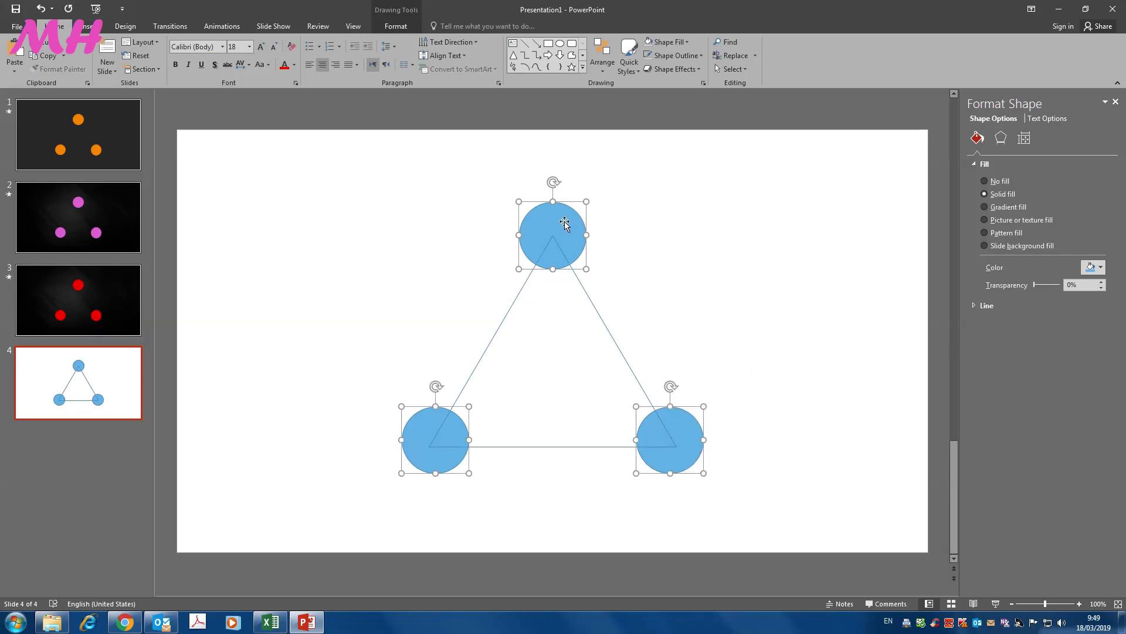
pyautogui.click(655, 233)
pyautogui.moveTo(559, 221); pyautogui.dragTo(559, 221)
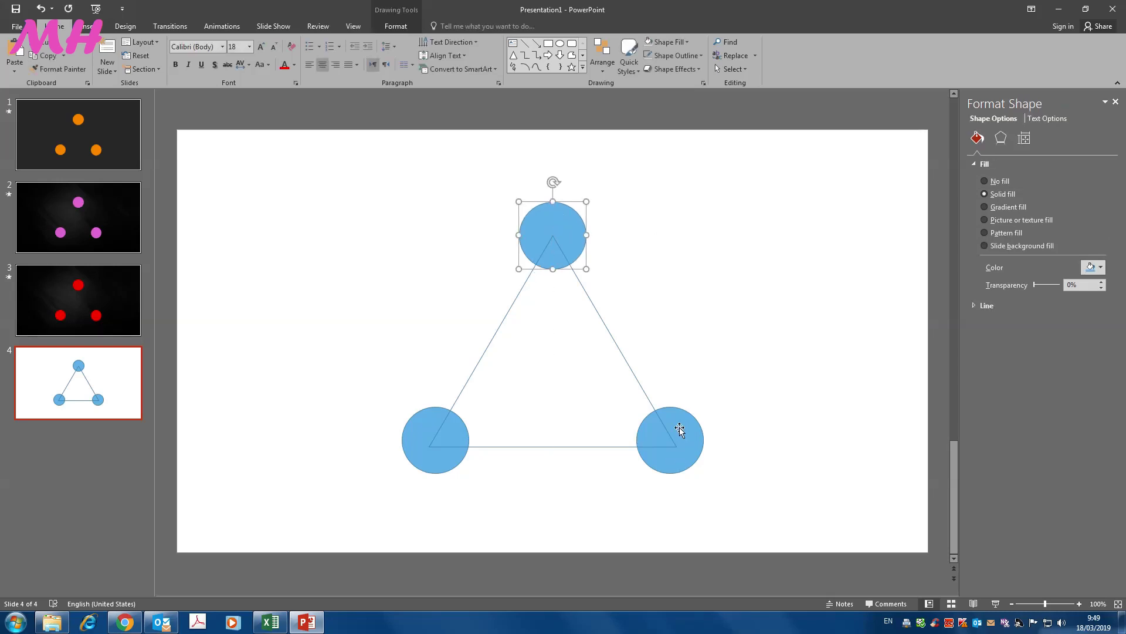
# Delete the triangle outline and fill all three circles with red.
pyautogui.click(612, 339)
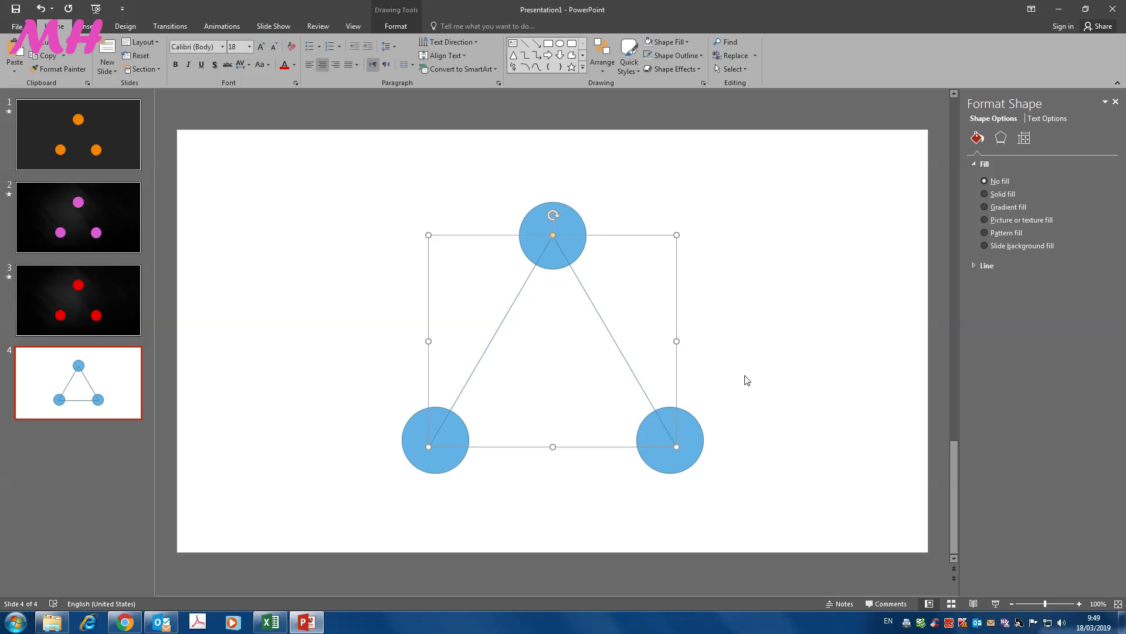
pyautogui.press('Delete')
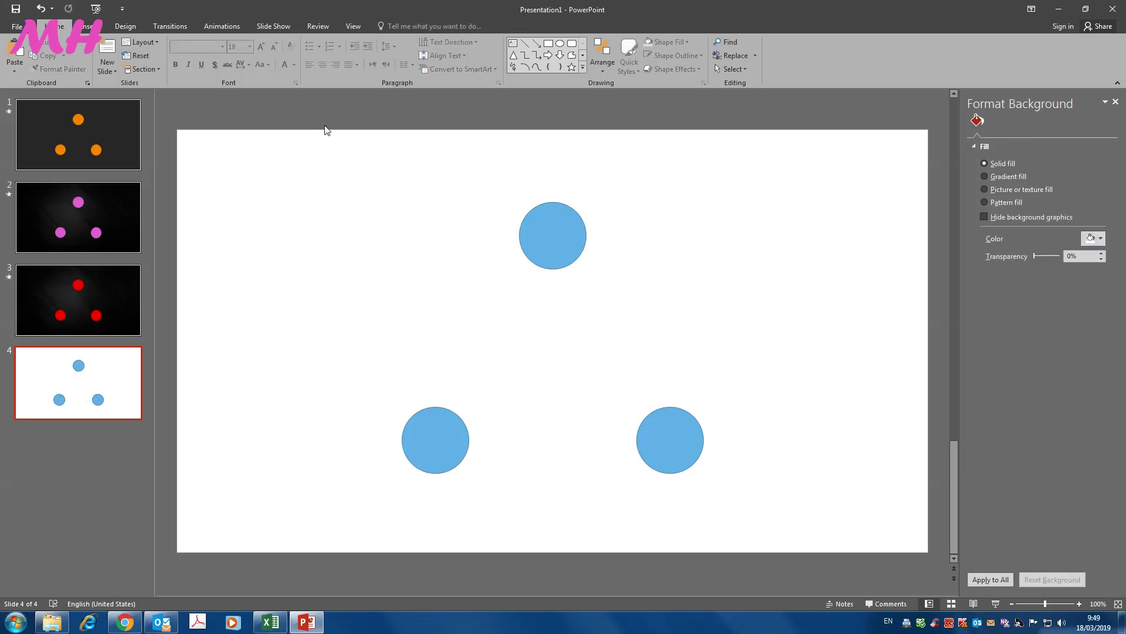
pyautogui.moveTo(327, 129); pyautogui.dragTo(750, 540)
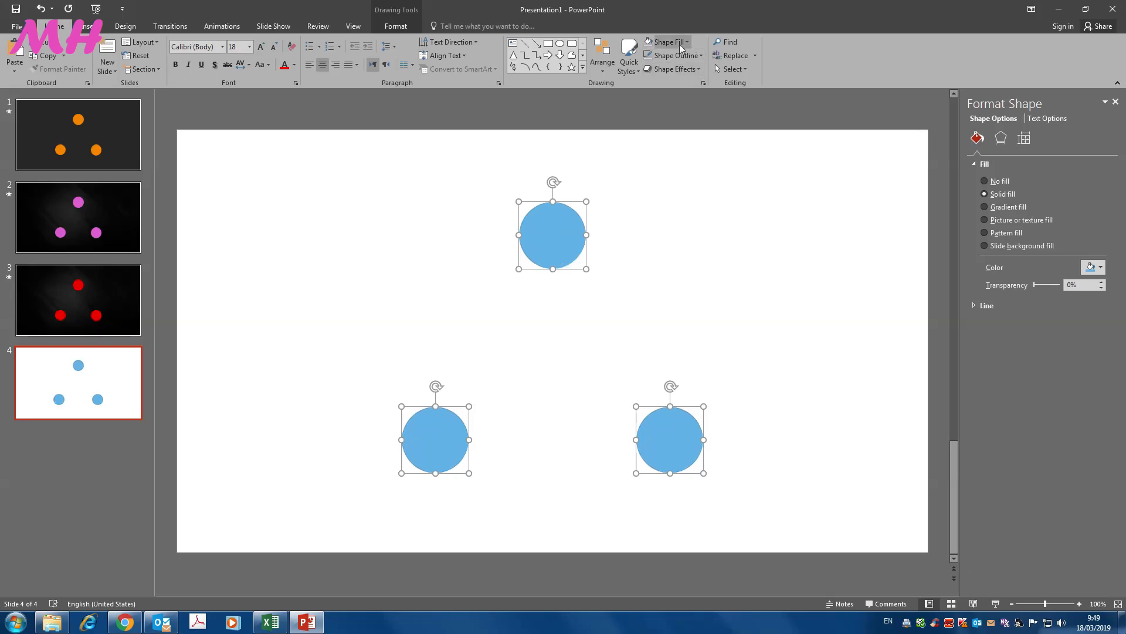
pyautogui.click(667, 43)
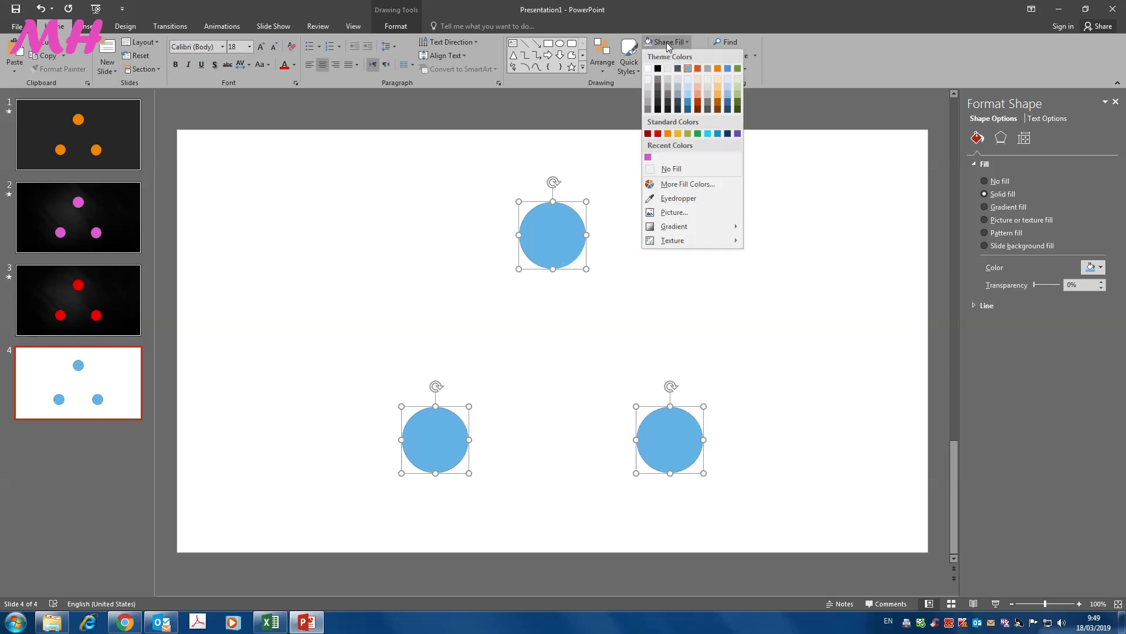
pyautogui.click(658, 133)
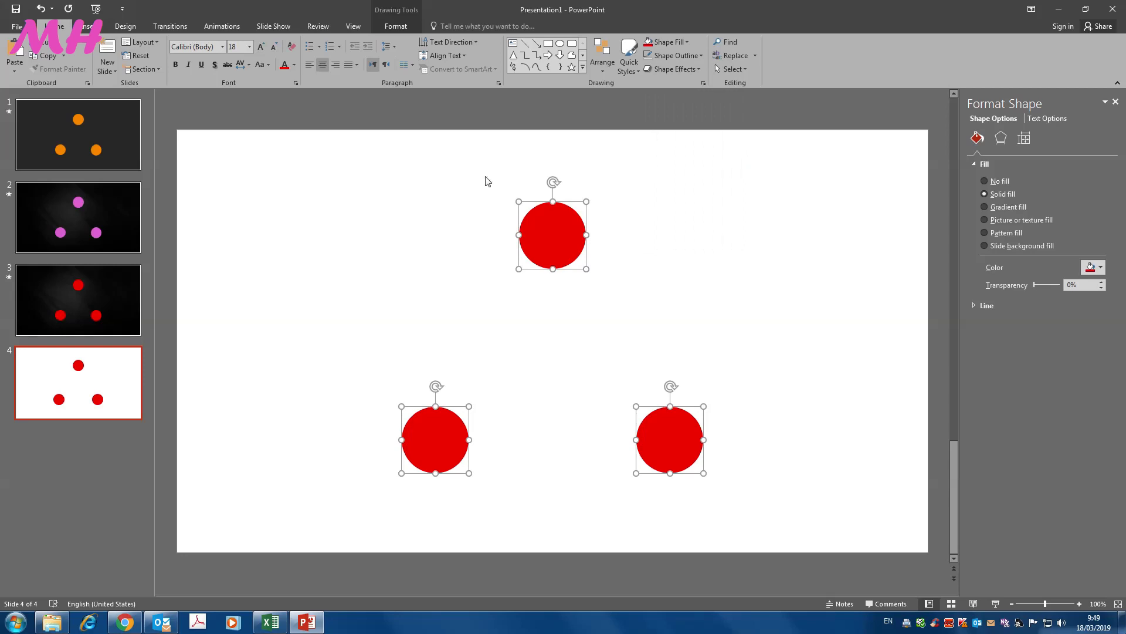
# Add a Lines motion path animation to the three circles.
pyautogui.click(222, 27)
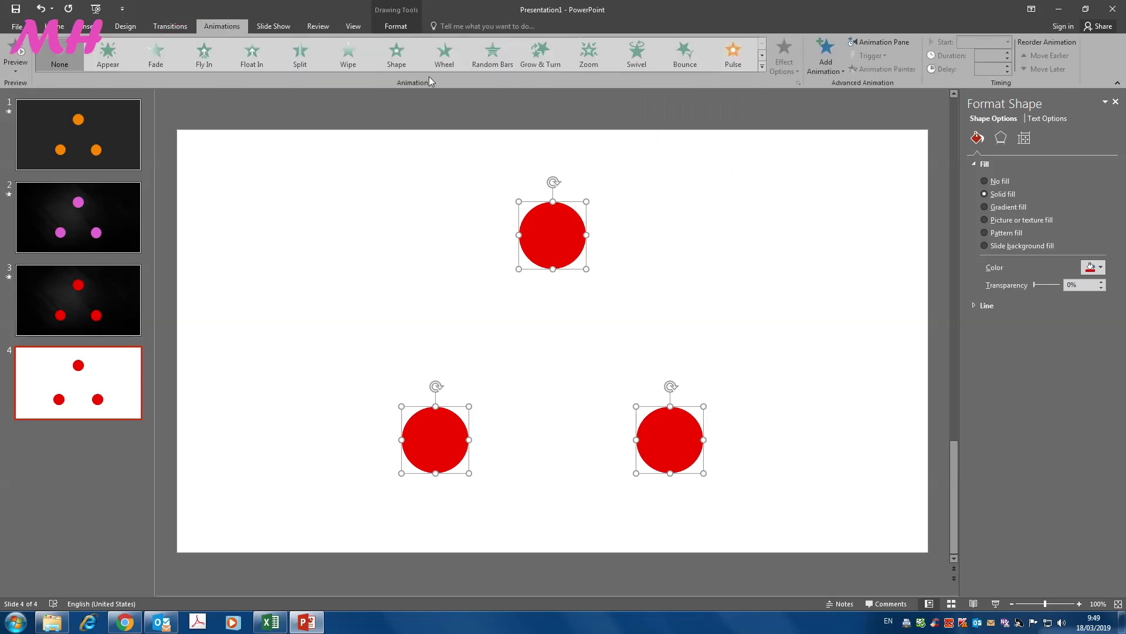
pyautogui.click(825, 59)
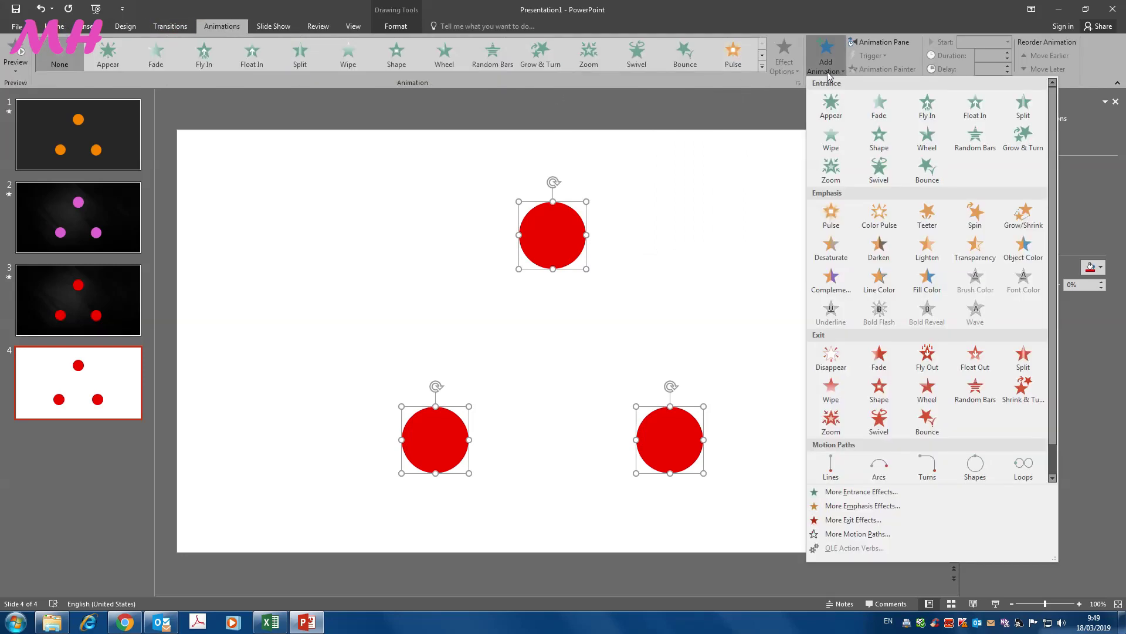
pyautogui.click(830, 462)
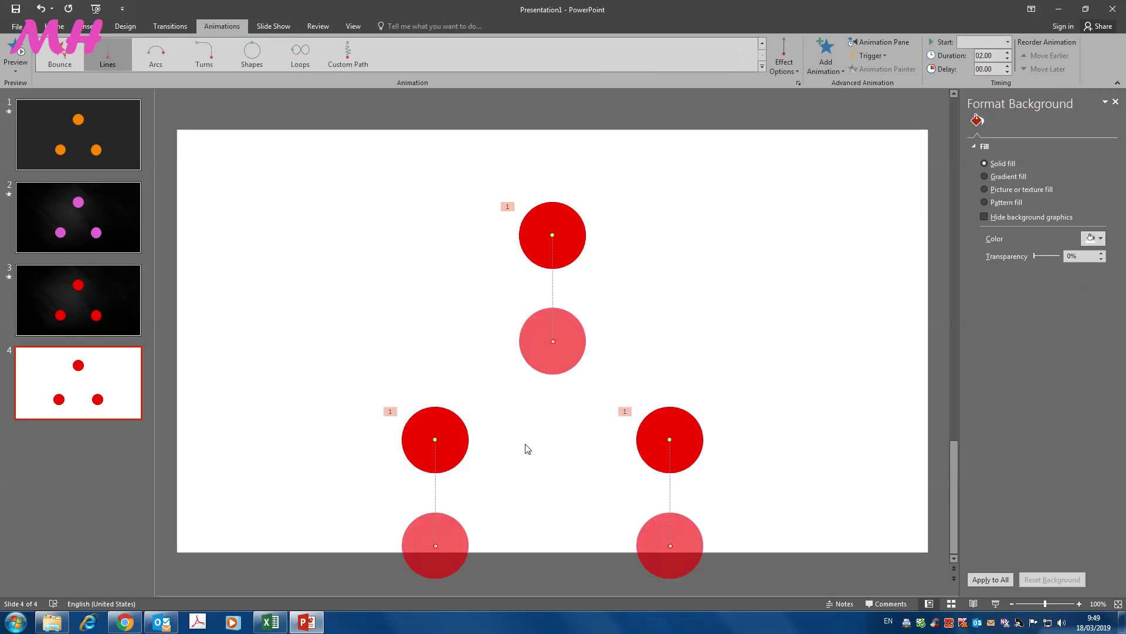
pyautogui.click(661, 280)
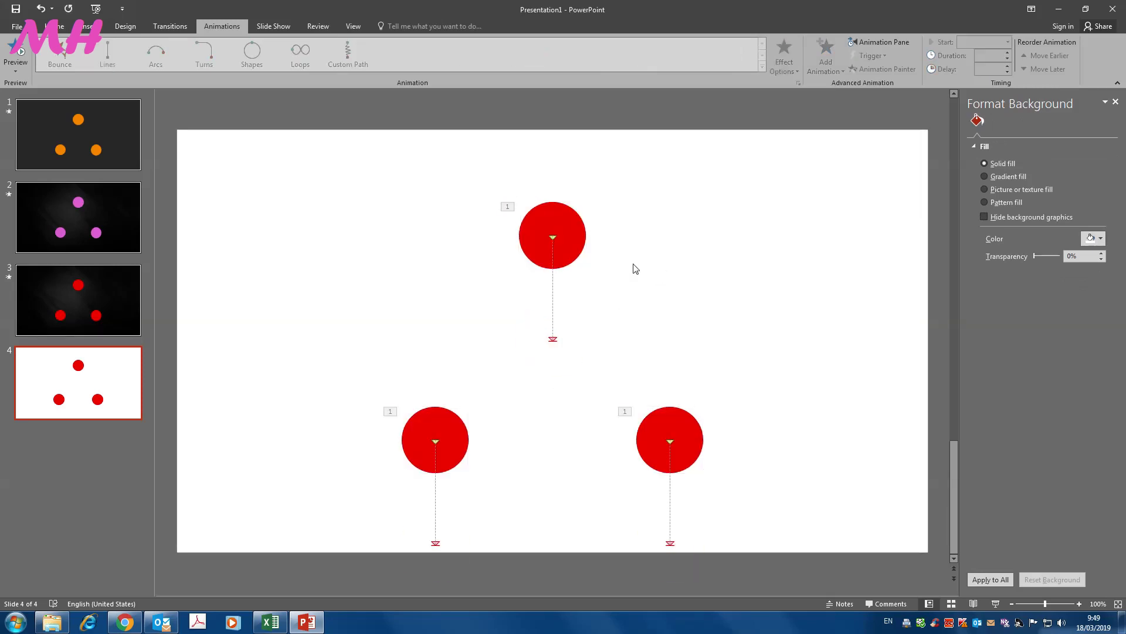
# End the paths top→bottom-left, bottom-left→bottom-right, bottom-right→top, then reselect all circles.
pyautogui.click(552, 239)
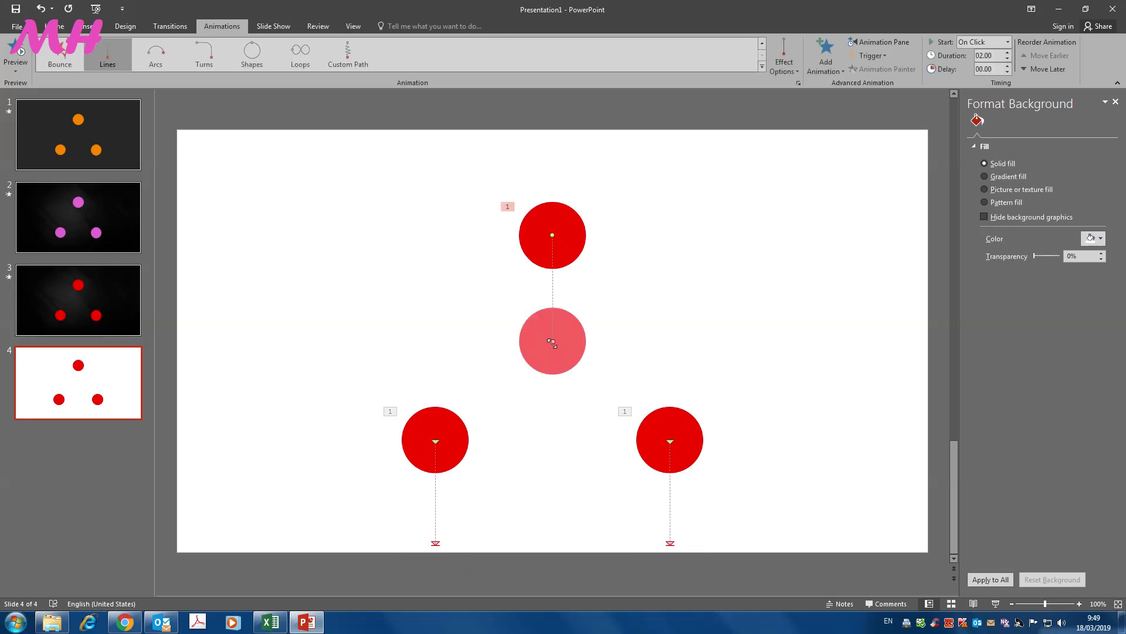
pyautogui.moveTo(554, 340); pyautogui.dragTo(435, 440)
pyautogui.click(436, 545)
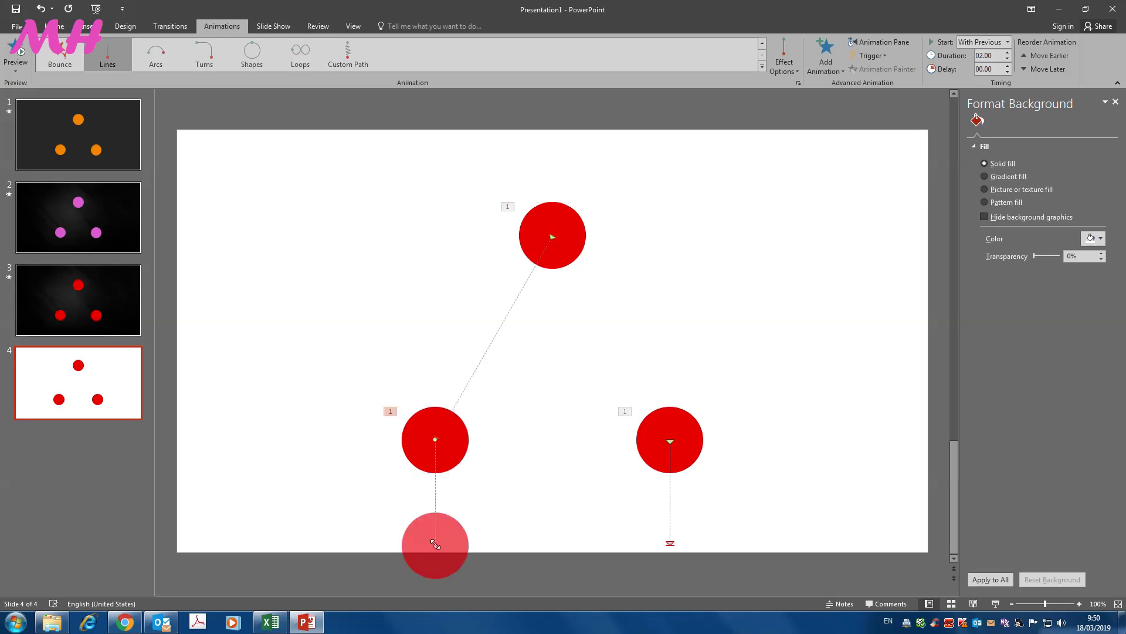
pyautogui.moveTo(435, 547); pyautogui.dragTo(670, 439)
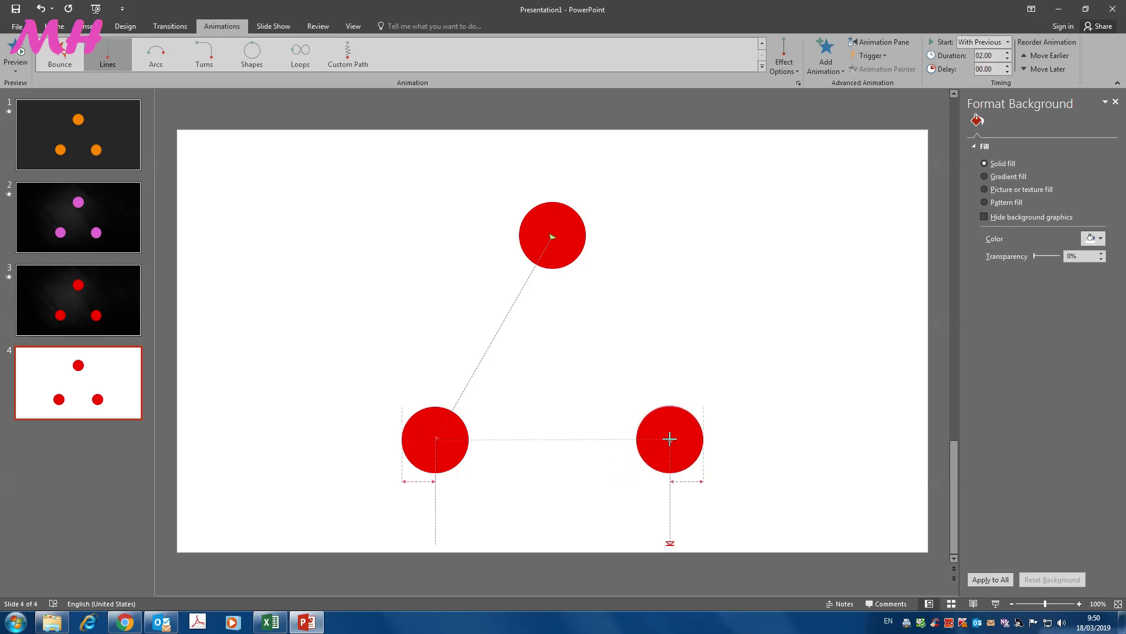
pyautogui.click(672, 543)
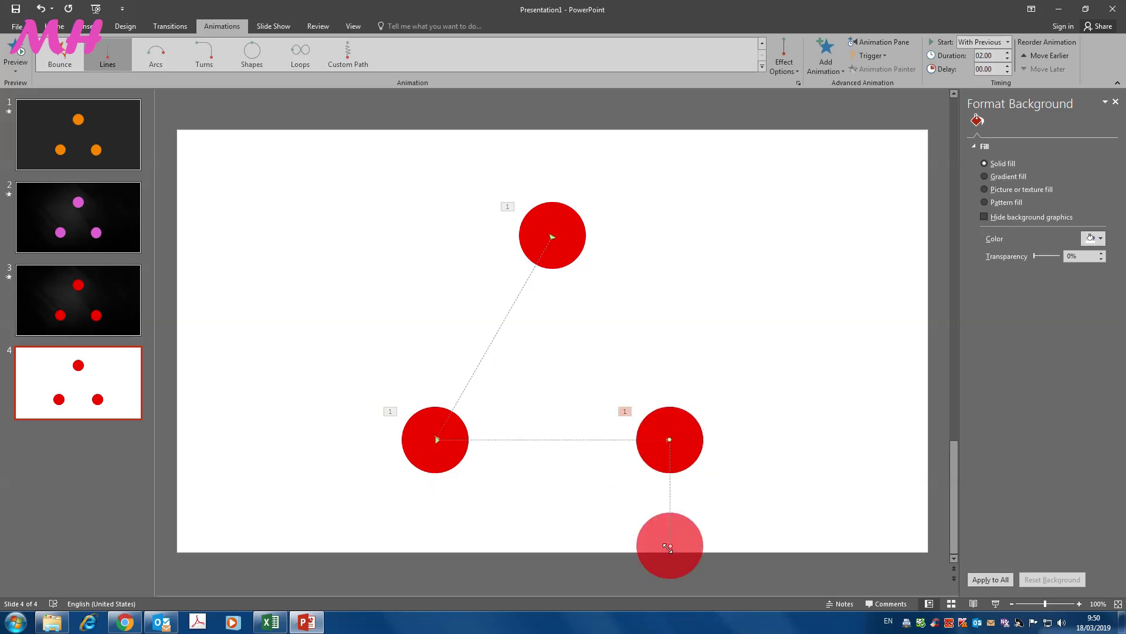
pyautogui.moveTo(671, 546); pyautogui.dragTo(554, 235)
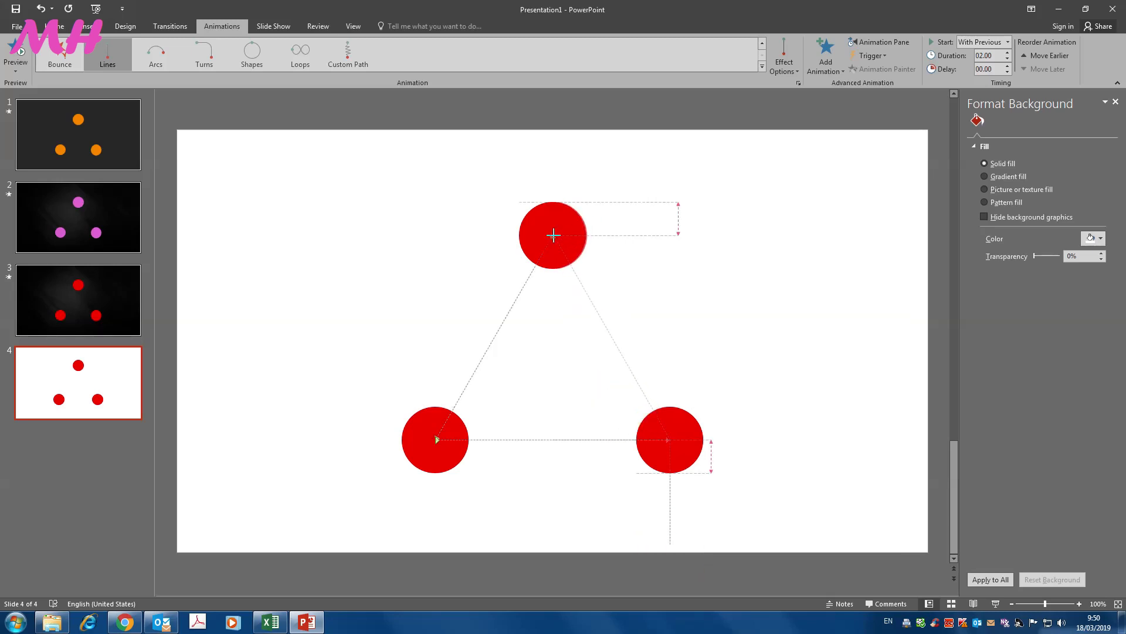
pyautogui.moveTo(554, 235); pyautogui.dragTo(552, 236)
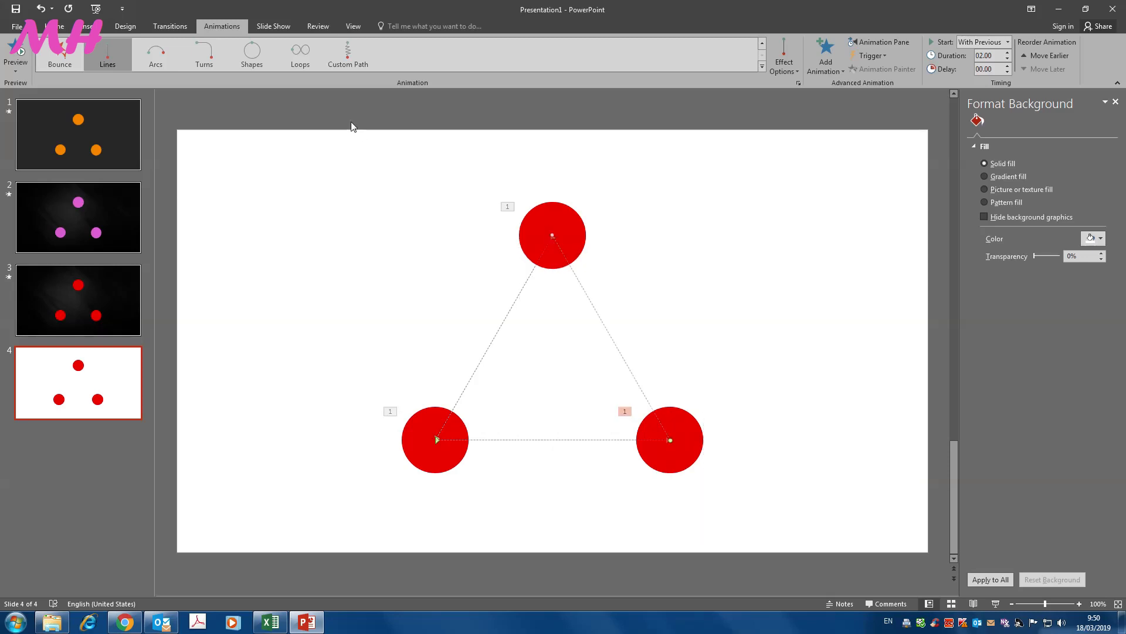
pyautogui.moveTo(352, 128)
pyautogui.mouseDown()
pyautogui.moveTo(586, 505)
pyautogui.moveTo(828, 532)
pyautogui.mouseUp()
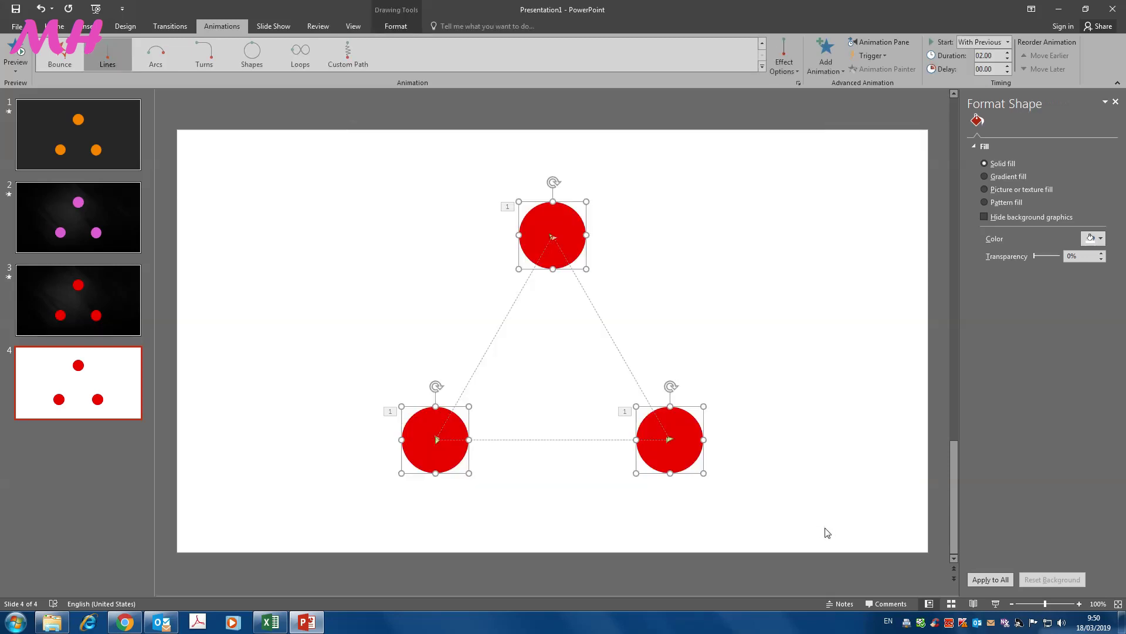
# Add the Grow/Shrink emphasis effect to the selected circles.
pyautogui.click(827, 58)
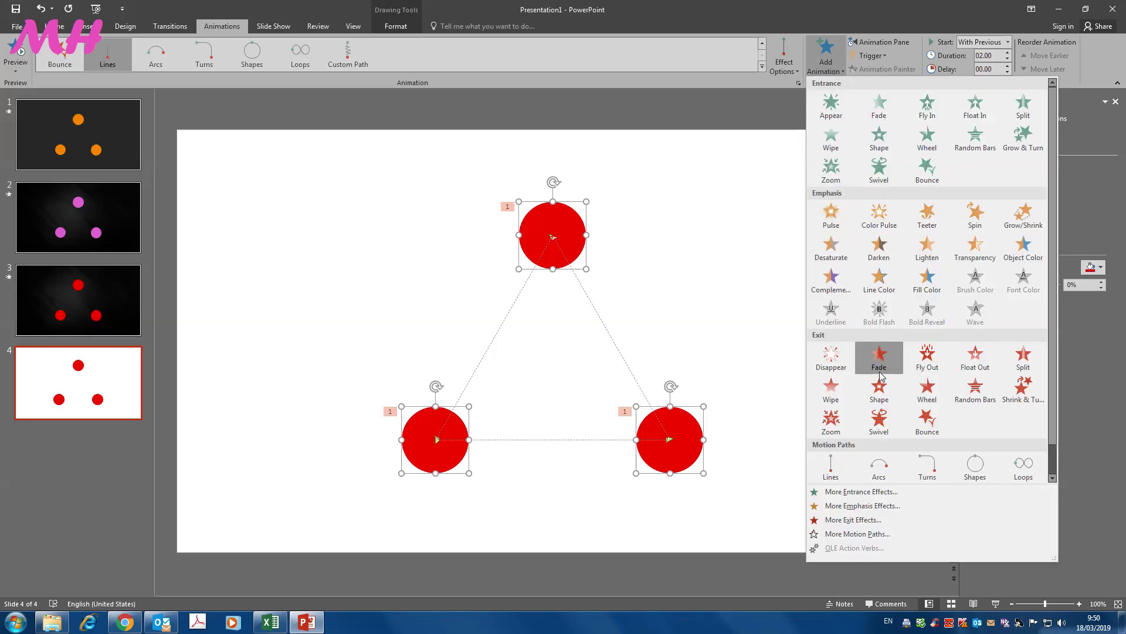
pyautogui.click(832, 506)
pyautogui.click(504, 226)
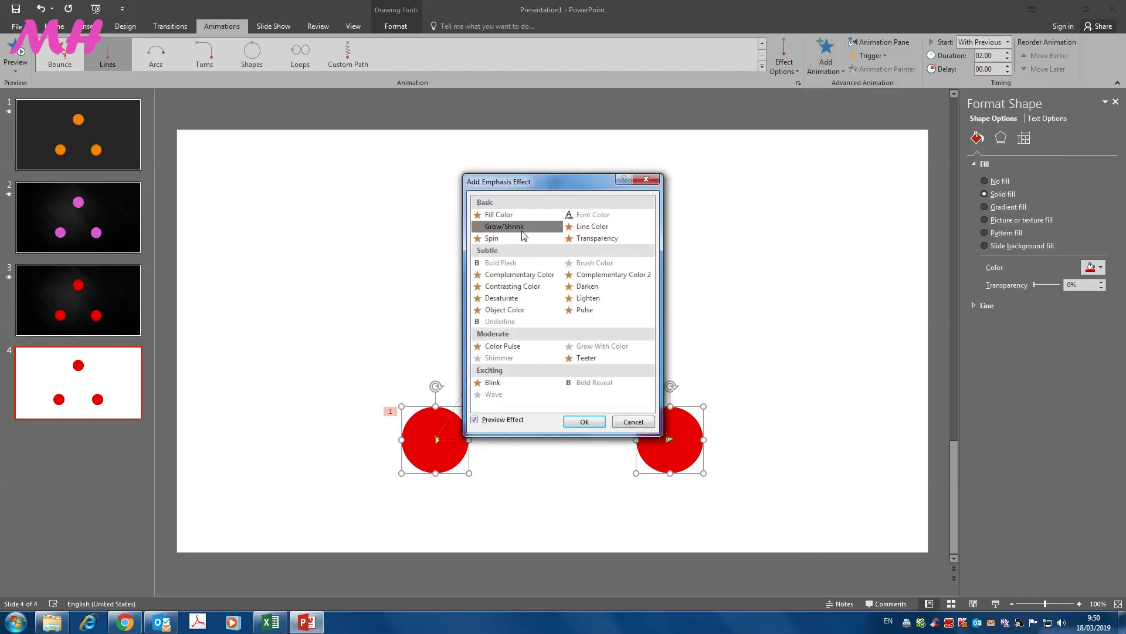
pyautogui.click(584, 420)
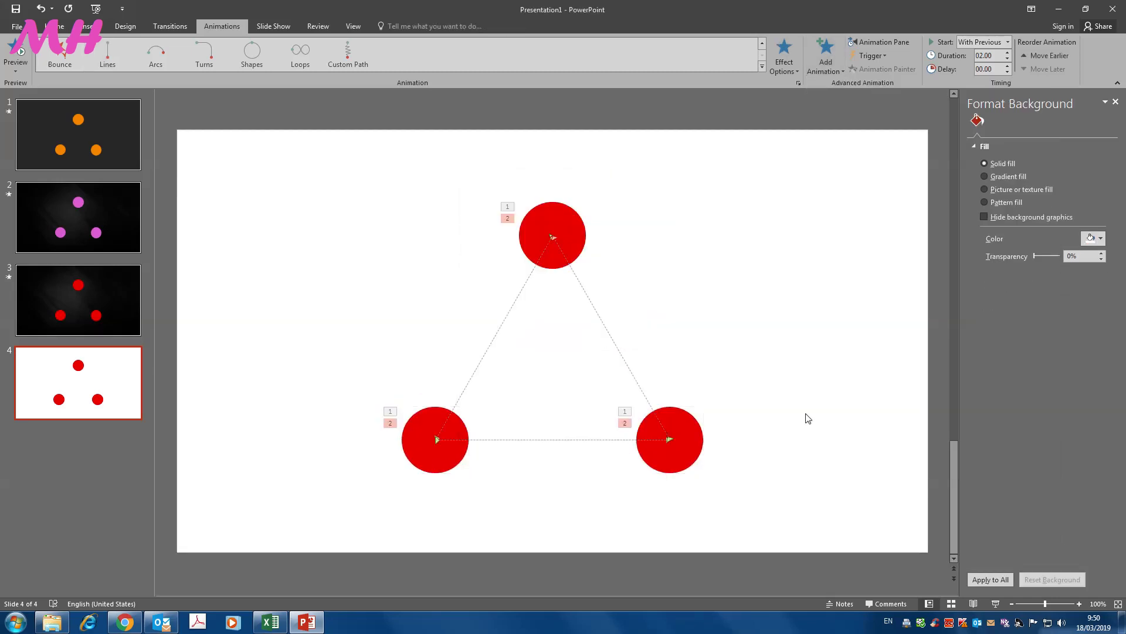
# Add the Complementary Color emphasis effect to all three circles.
pyautogui.moveTo(361, 125); pyautogui.dragTo(766, 564)
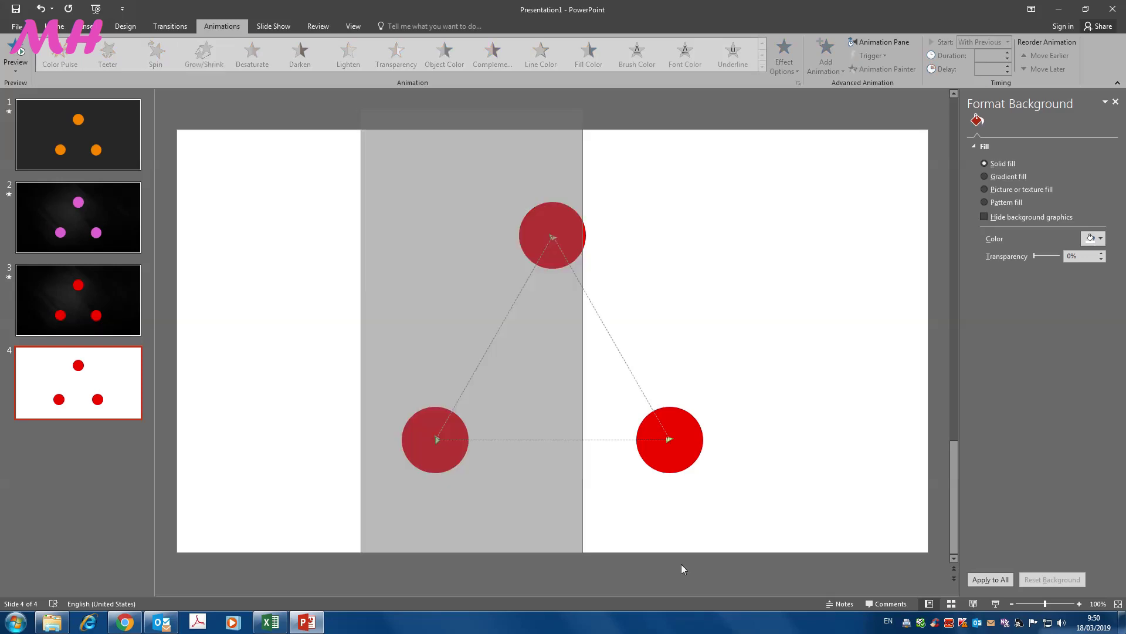
pyautogui.click(826, 61)
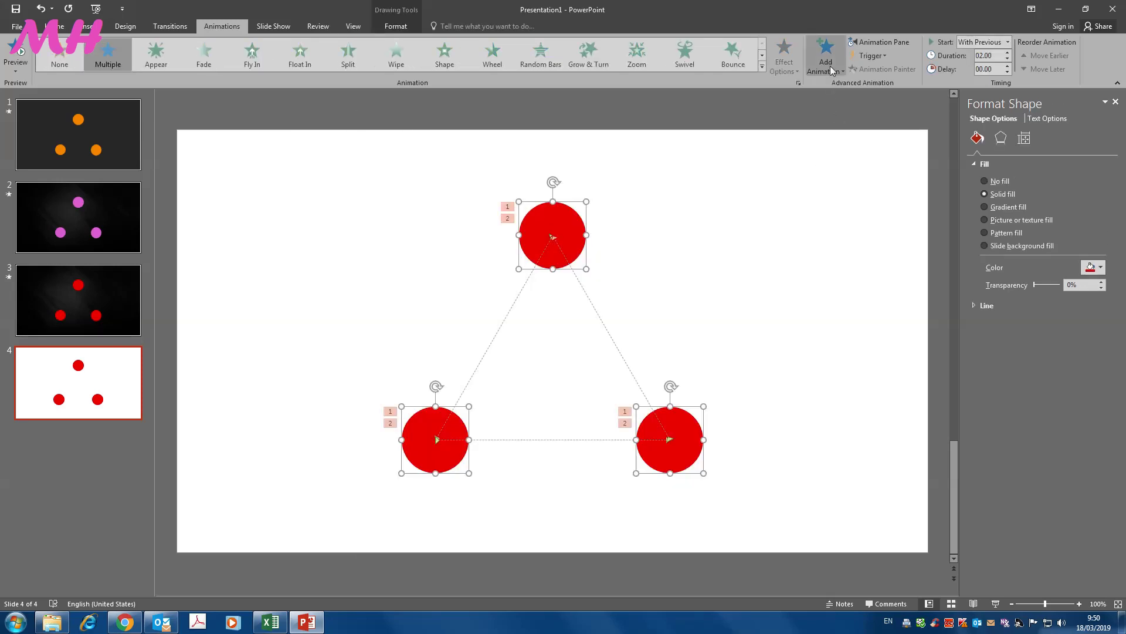
pyautogui.click(841, 494)
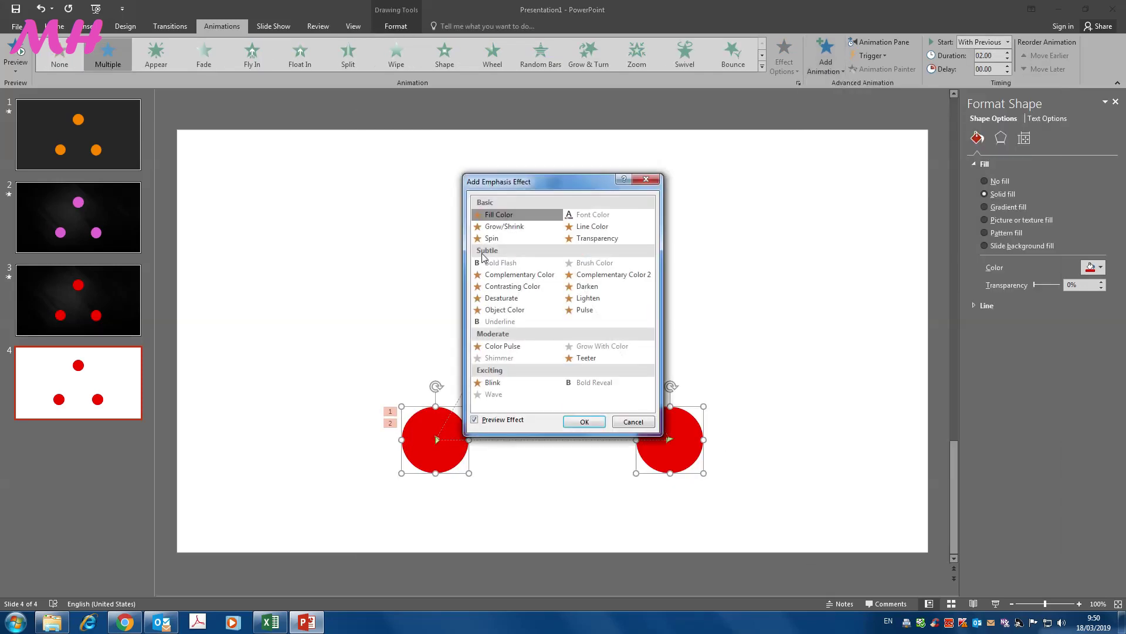
pyautogui.click(516, 275)
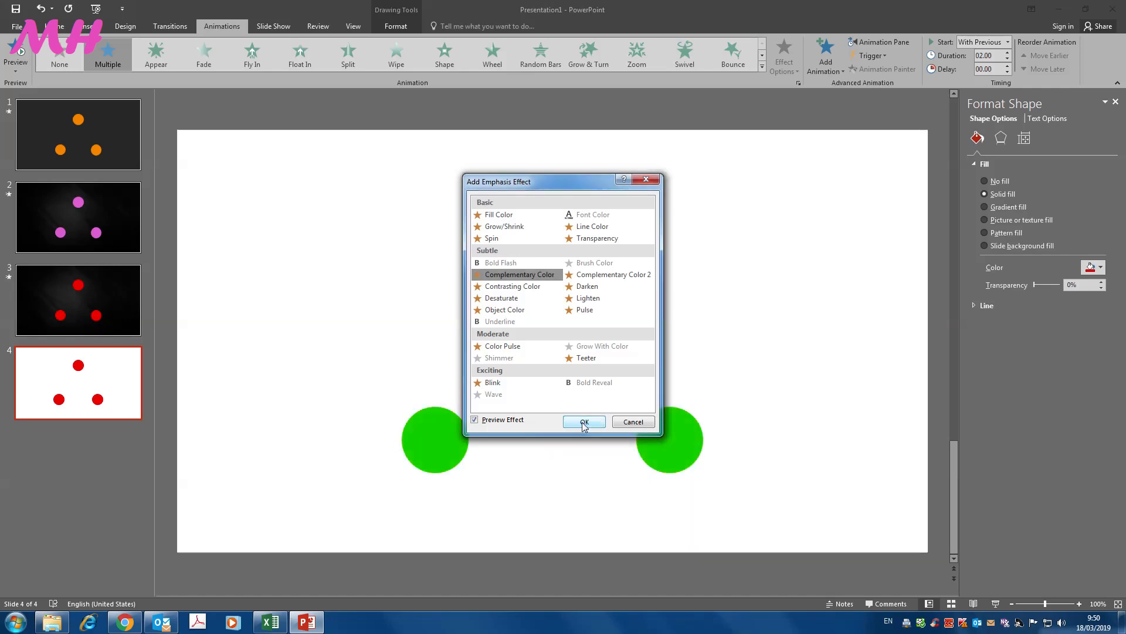
pyautogui.click(584, 422)
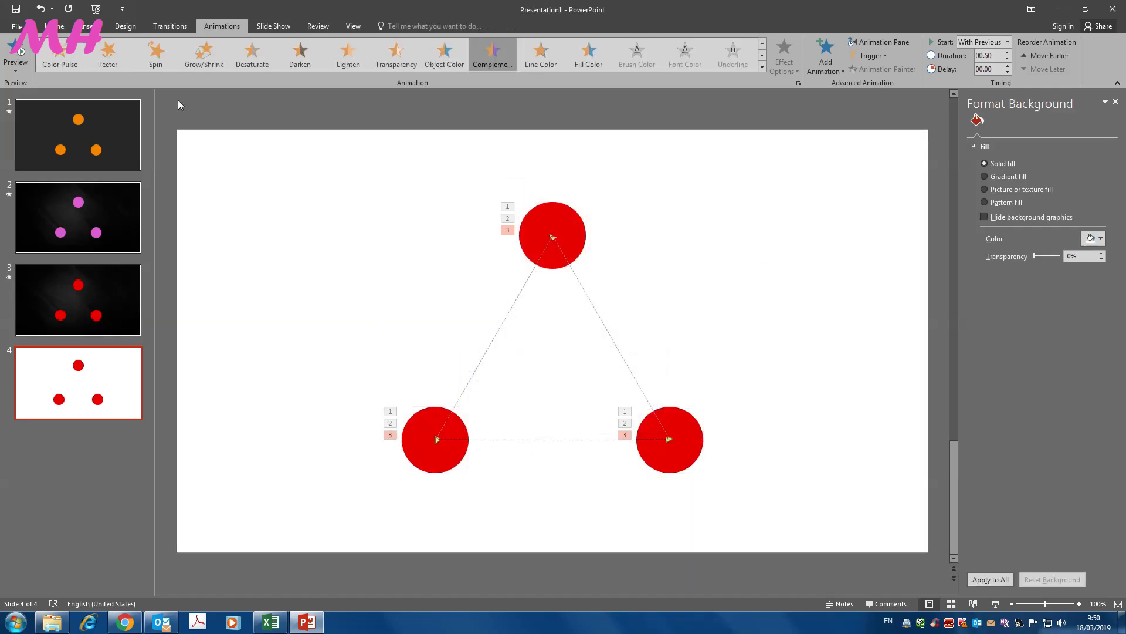
# In the Animation Pane, set the three Grow/Shrink effects to start With Previous.
pyautogui.click(875, 42)
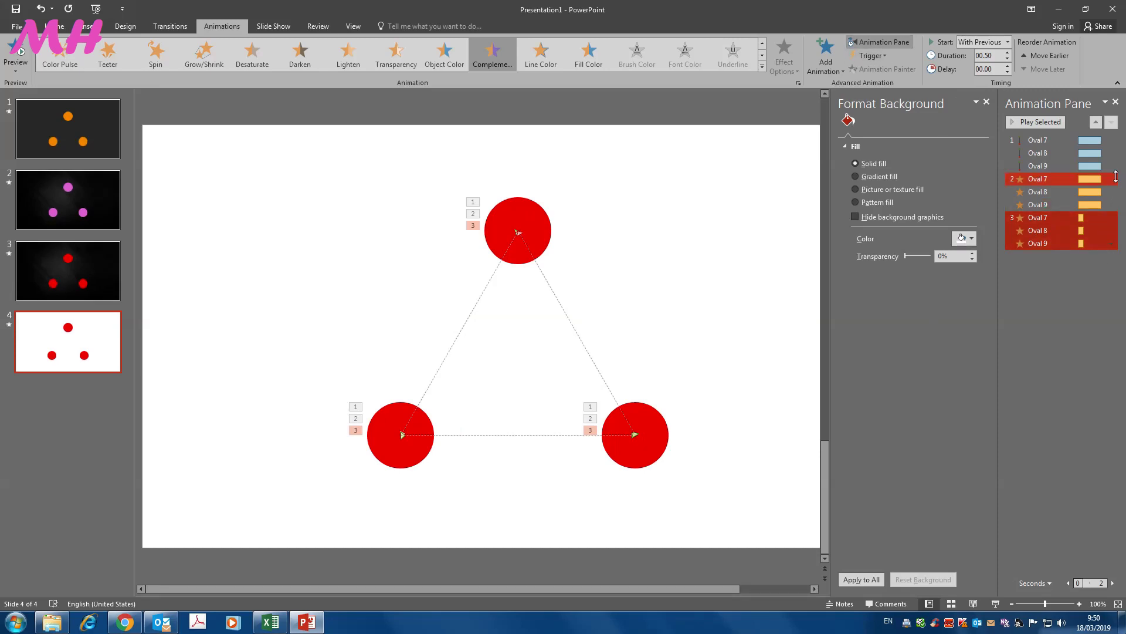
pyautogui.click(1112, 179)
pyautogui.keyDown('shift'); pyautogui.click(1113, 188); pyautogui.keyUp('shift')
pyautogui.keyDown('shift'); pyautogui.click(1110, 202); pyautogui.keyUp('shift')
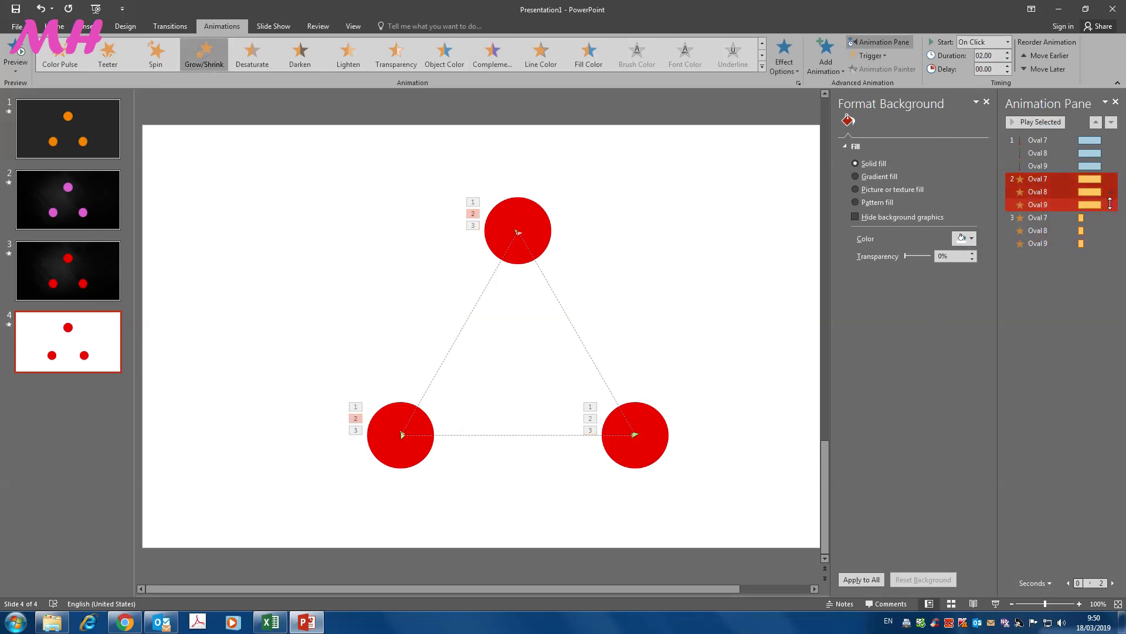
pyautogui.click(1110, 204)
pyautogui.click(1100, 232)
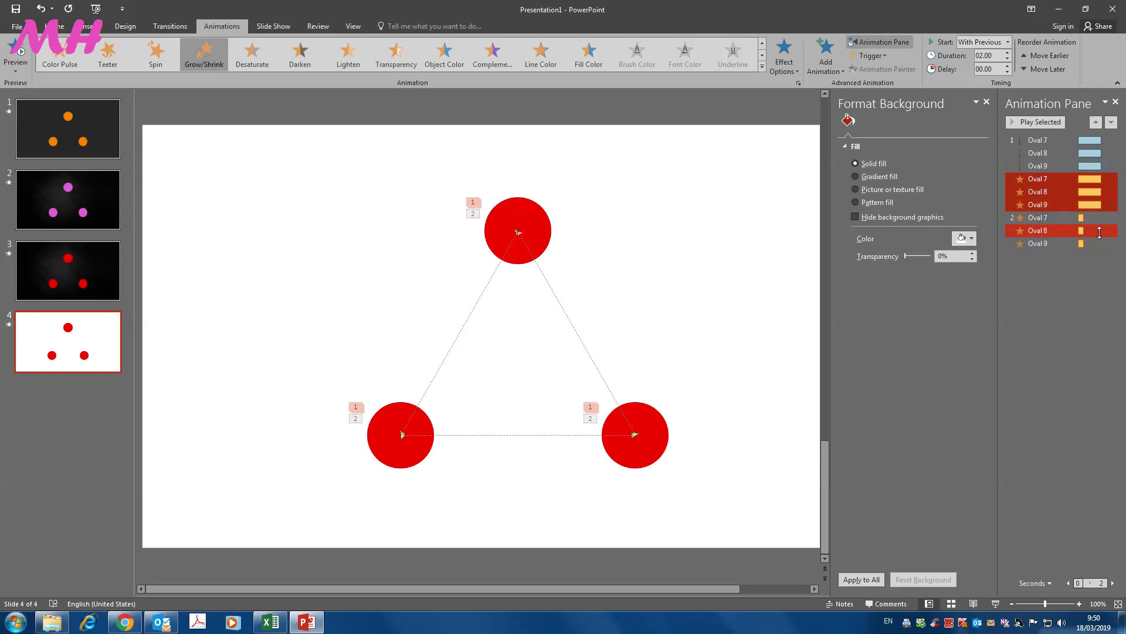
# Set the Complementary Color effects to With Previous, preview the slide, and select all three circles.
pyautogui.click(1100, 231)
pyautogui.keyDown('shift'); pyautogui.click(1101, 218); pyautogui.keyUp('shift')
pyautogui.keyDown('shift'); pyautogui.click(1102, 243); pyautogui.keyUp('shift')
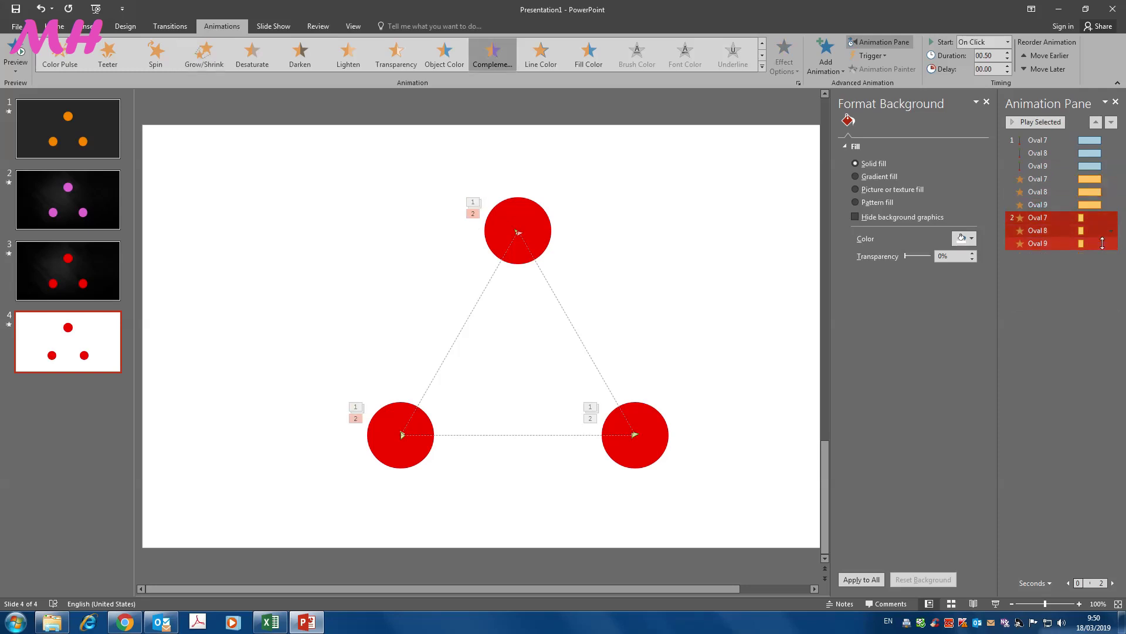
pyautogui.click(1111, 244)
pyautogui.click(1048, 271)
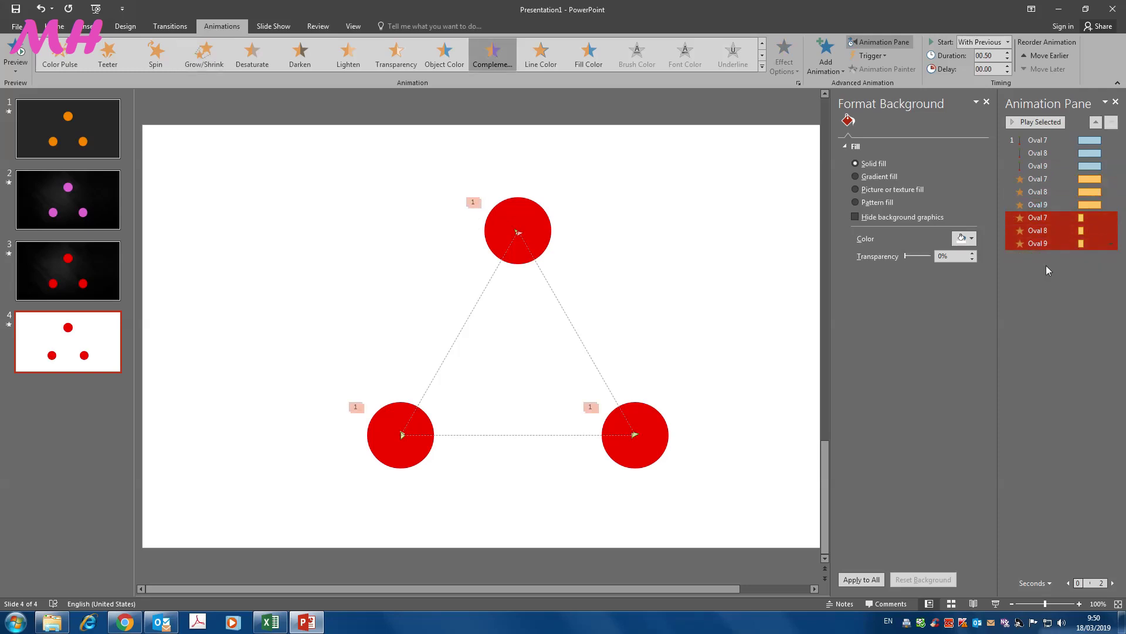
pyautogui.click(22, 49)
pyautogui.moveTo(261, 117); pyautogui.dragTo(777, 531)
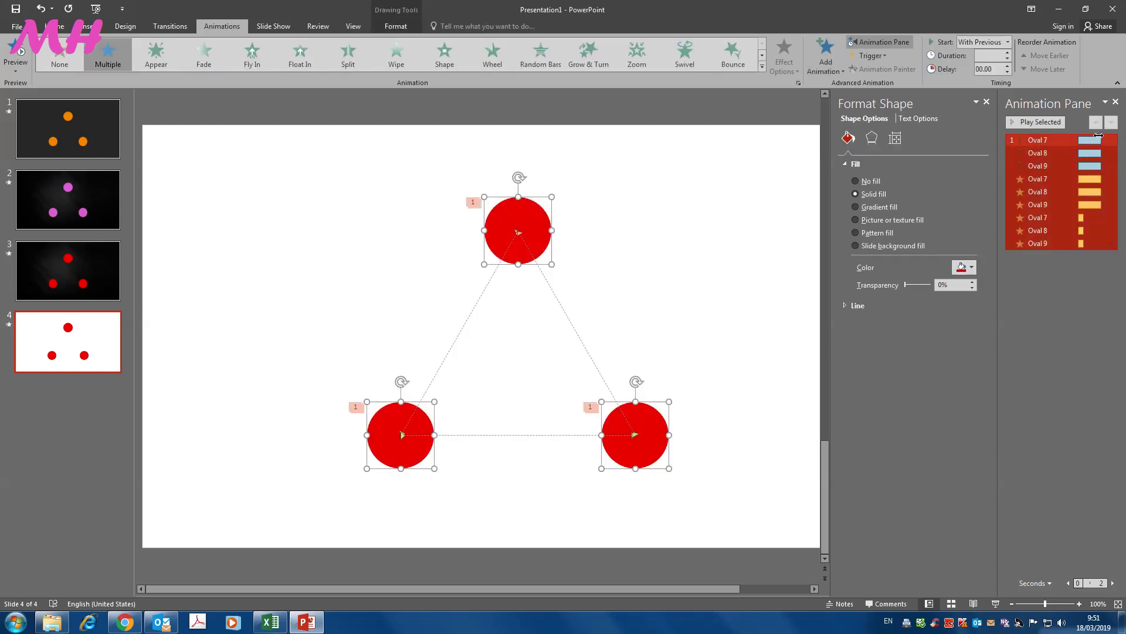
# Close Format Shape and add a second Lines motion path to the circles.
pyautogui.click(987, 102)
pyautogui.click(826, 55)
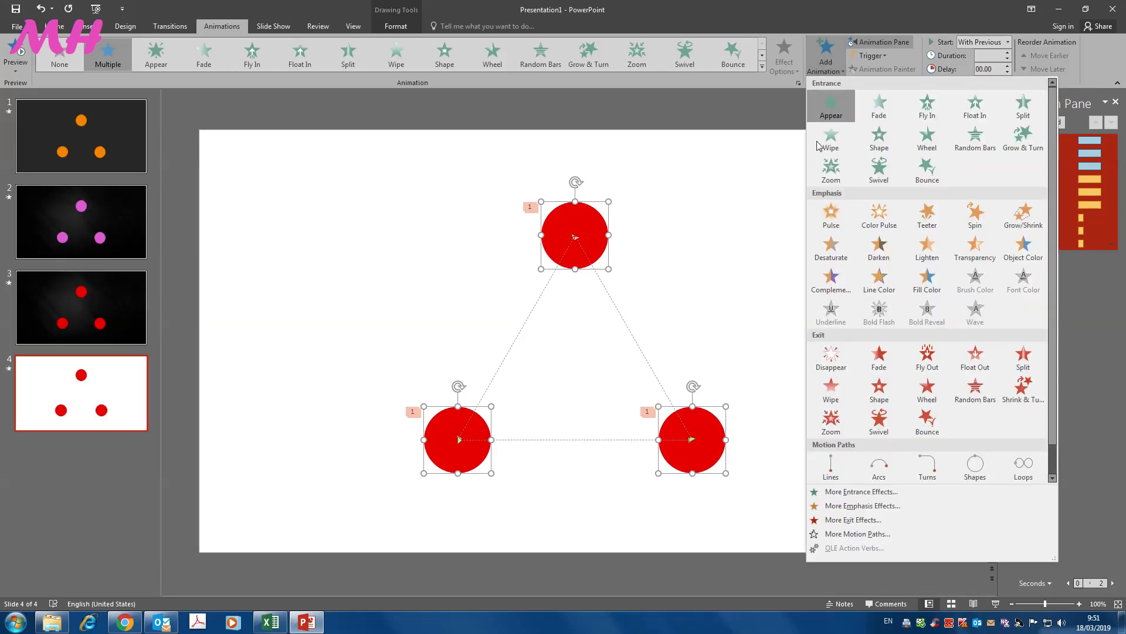
pyautogui.click(831, 469)
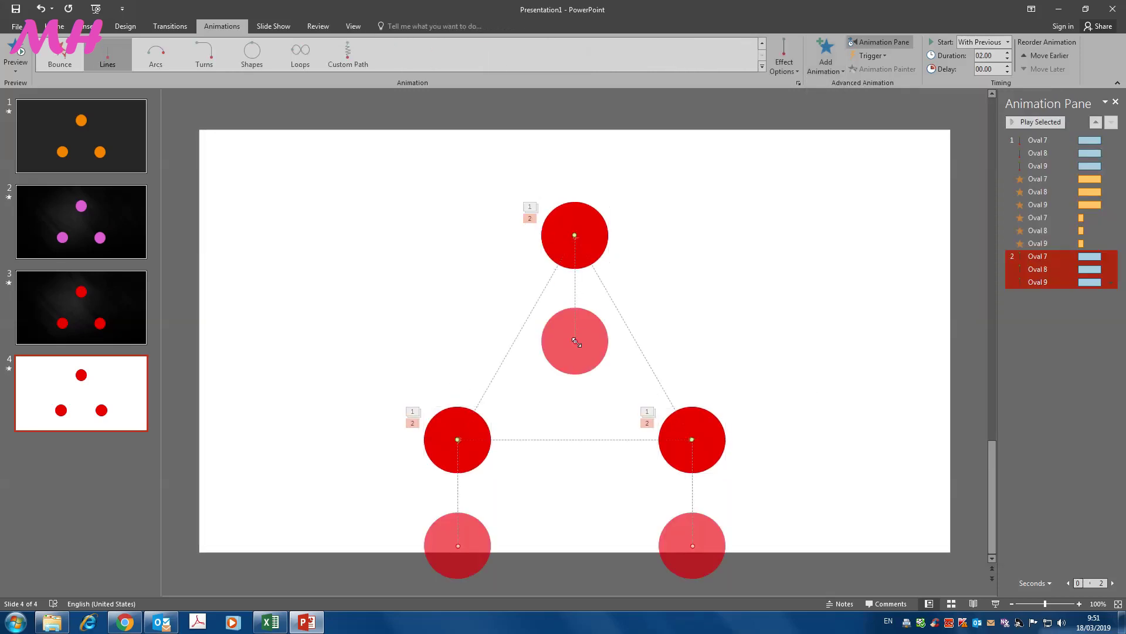
pyautogui.click(591, 329)
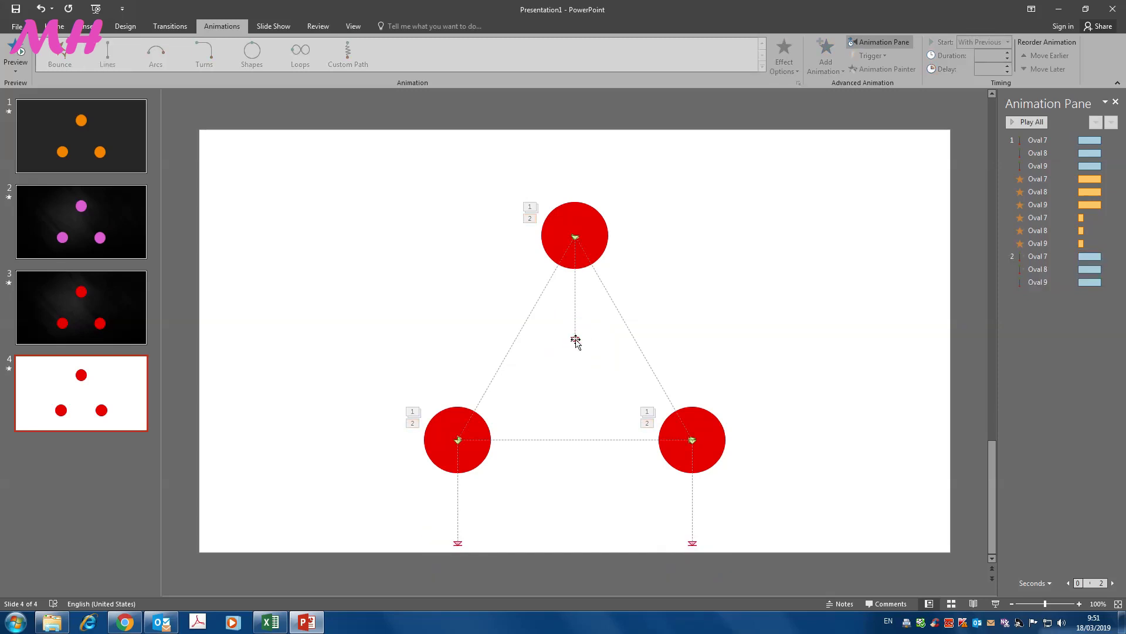
# Route the top circle's path to the bottom-right circle and the bottom-left's to the top circle.
pyautogui.click(575, 342)
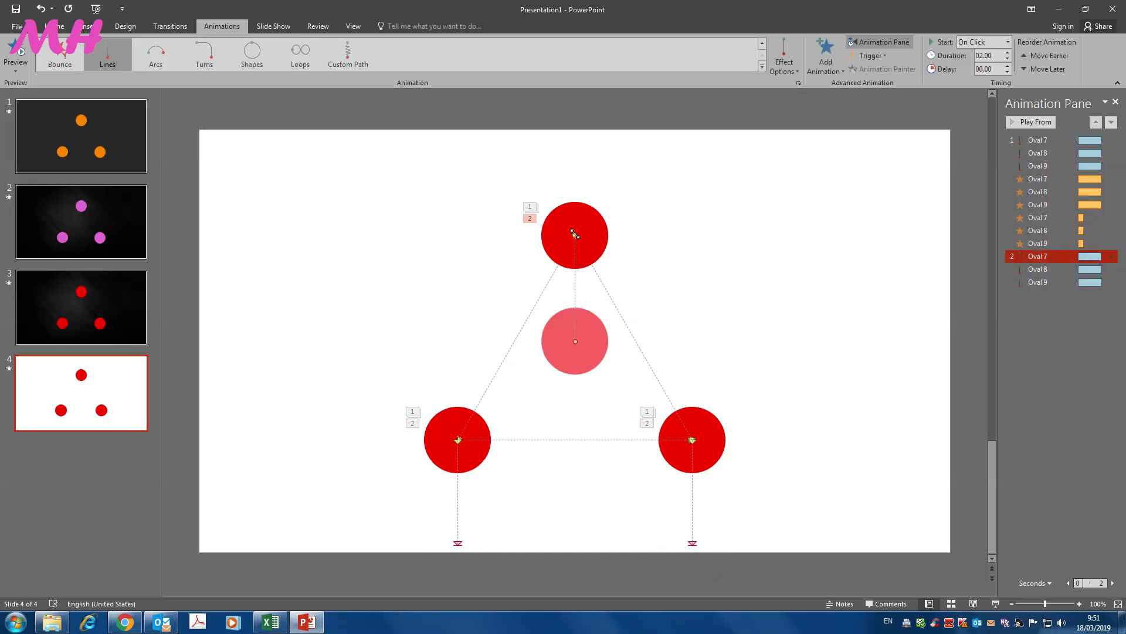
pyautogui.moveTo(575, 234); pyautogui.dragTo(457, 439)
pyautogui.moveTo(575, 341); pyautogui.dragTo(692, 440)
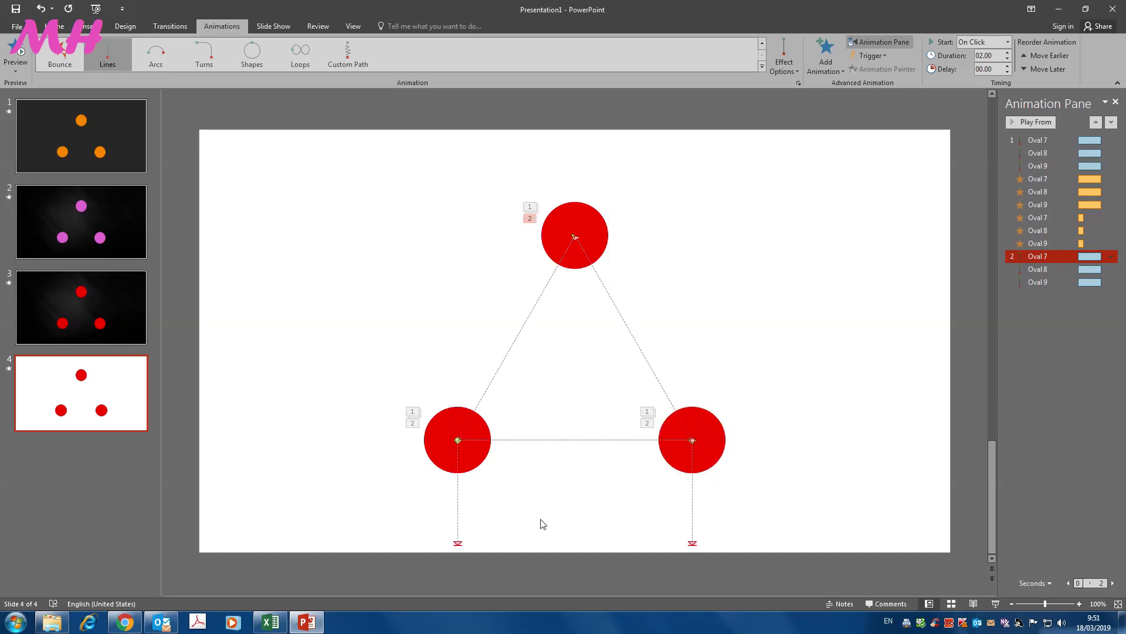
pyautogui.click(457, 544)
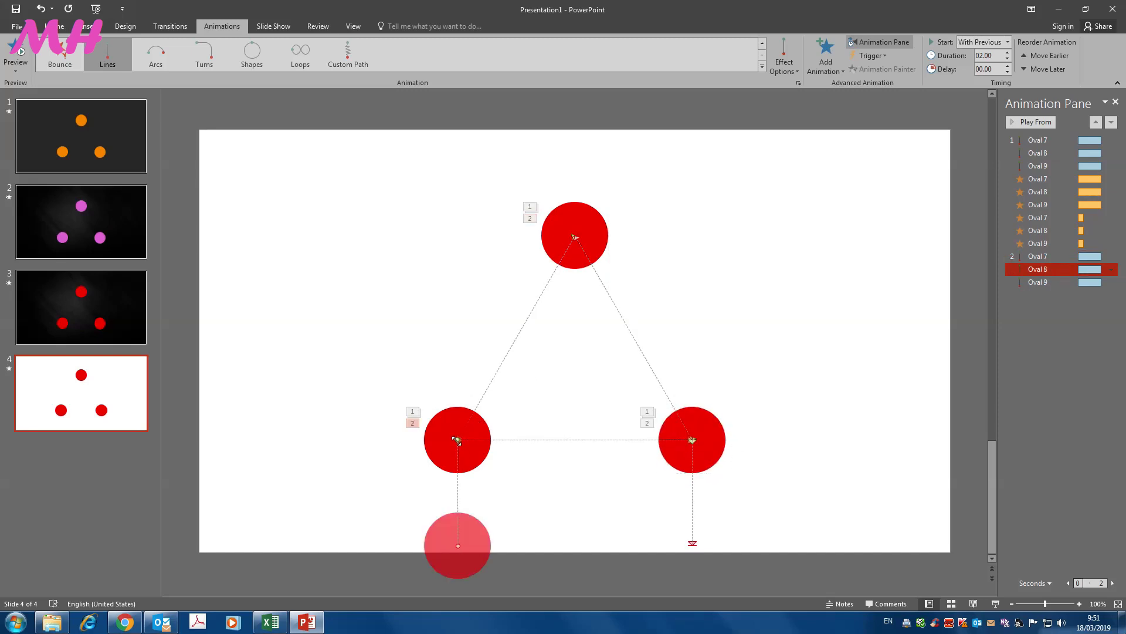
pyautogui.moveTo(458, 439); pyautogui.dragTo(692, 439)
pyautogui.moveTo(457, 545); pyautogui.dragTo(575, 235)
# Route the bottom-right circle's path to the bottom-left circle, then reselect all three circles.
pyautogui.click(693, 545)
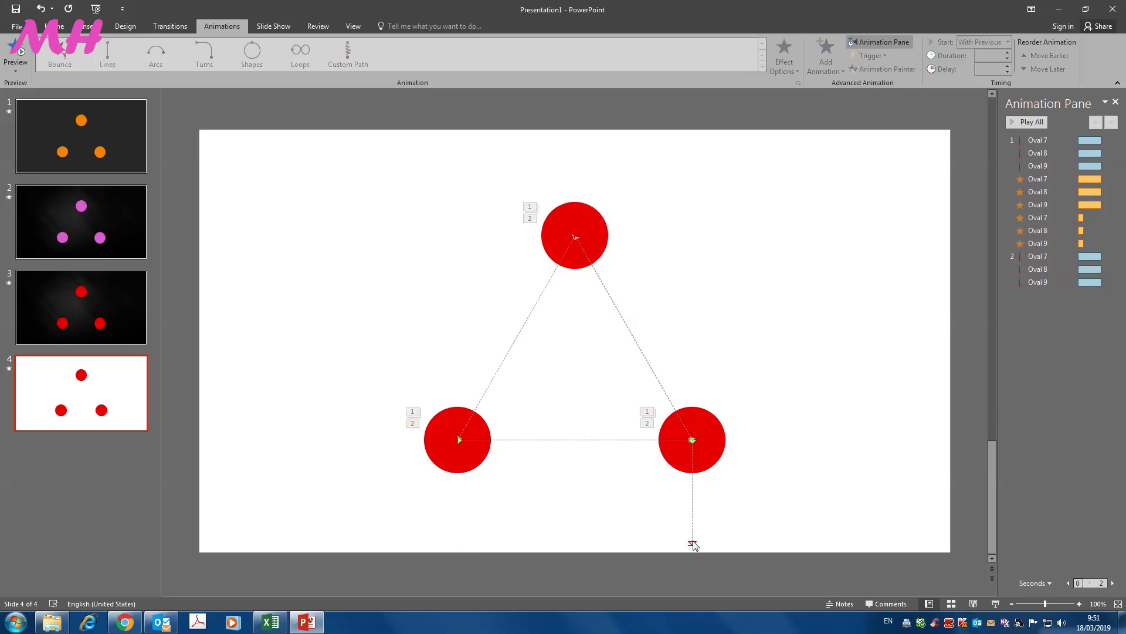
pyautogui.click(692, 545)
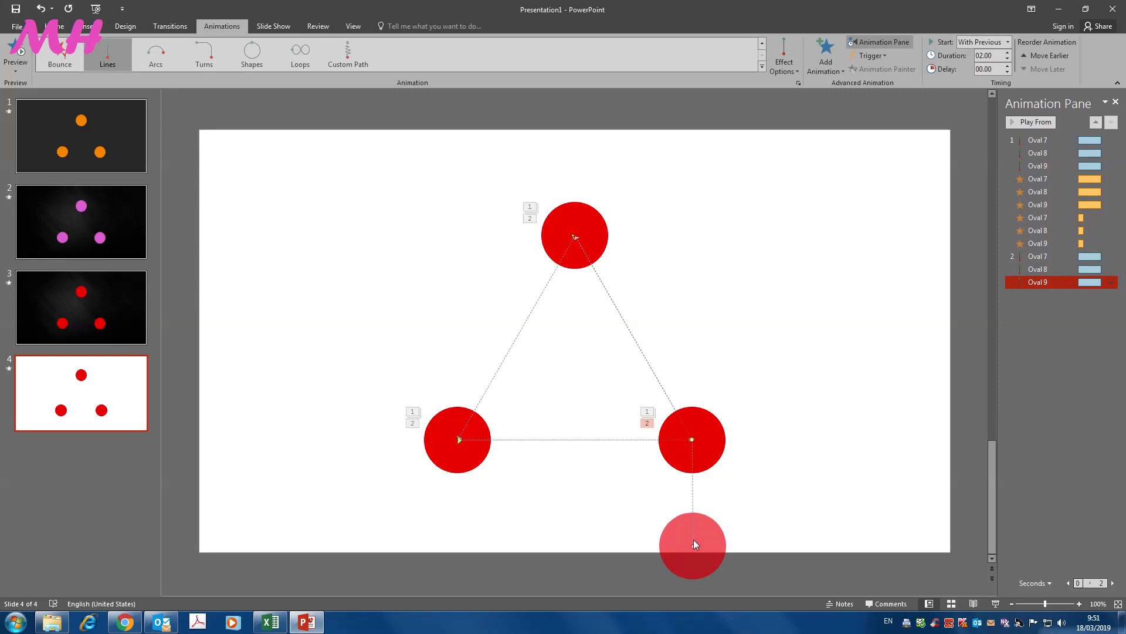
pyautogui.moveTo(690, 439); pyautogui.dragTo(575, 236)
pyautogui.moveTo(693, 547); pyautogui.dragTo(459, 440)
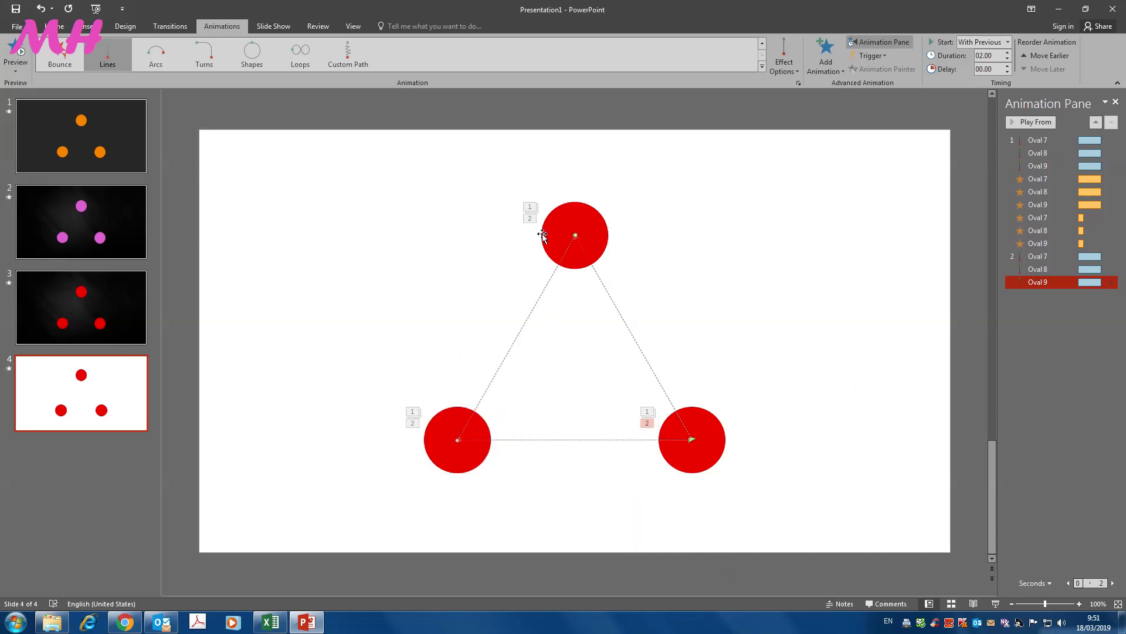
pyautogui.moveTo(357, 128); pyautogui.dragTo(824, 545)
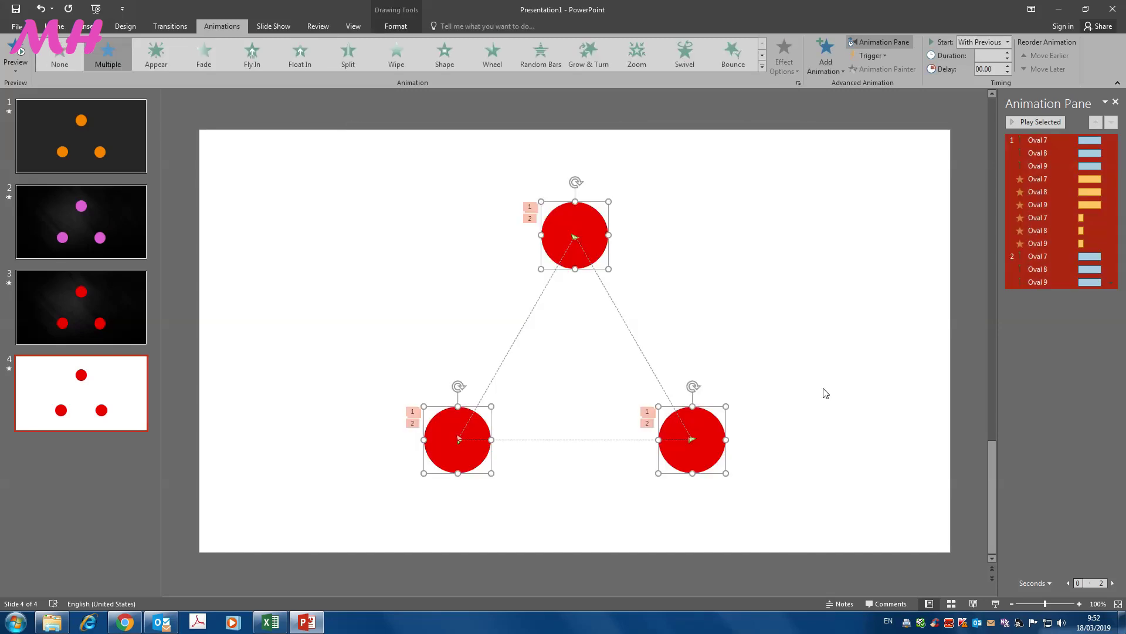
# Add the Complementary Color 2 emphasis to the circles, starting With Previous.
pyautogui.click(826, 56)
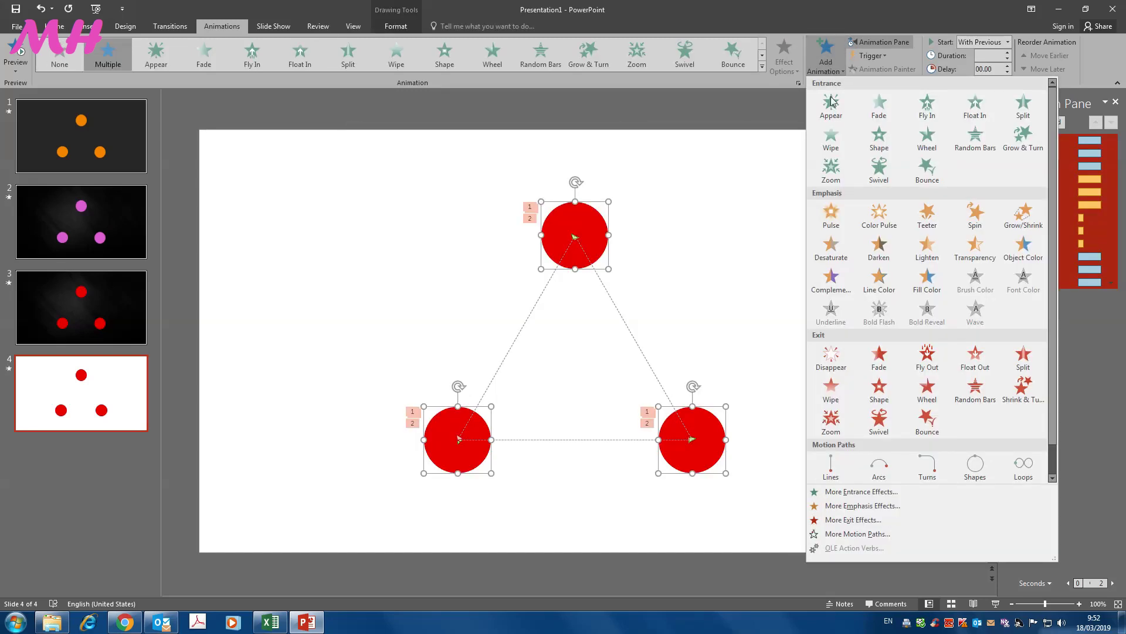
pyautogui.click(836, 504)
pyautogui.click(607, 275)
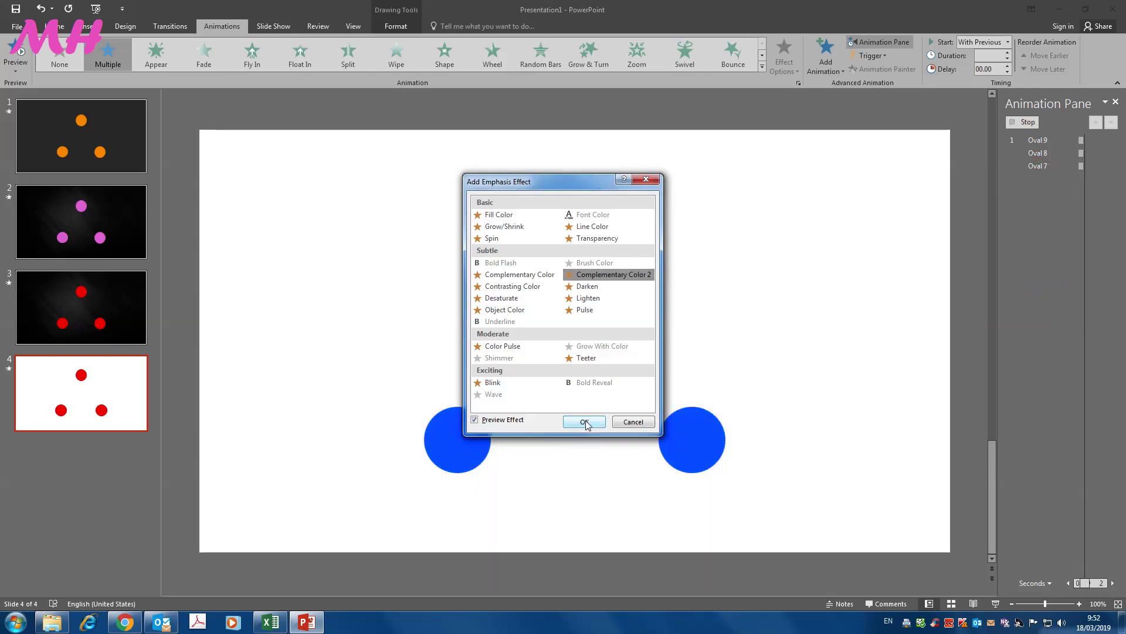
pyautogui.click(585, 421)
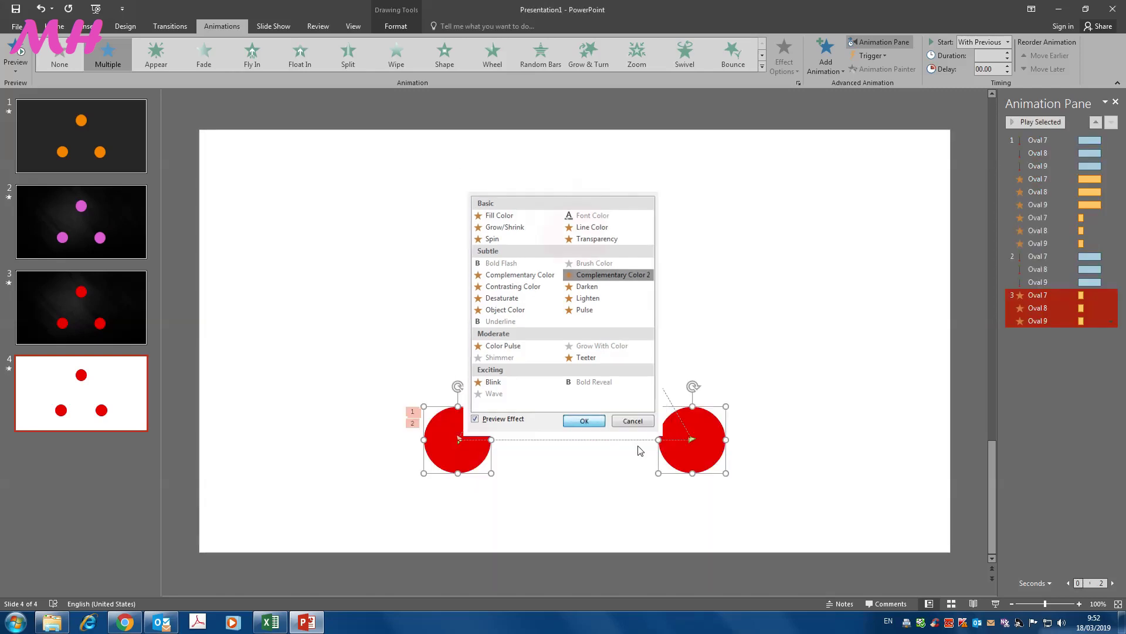
pyautogui.click(1111, 321)
pyautogui.click(1091, 349)
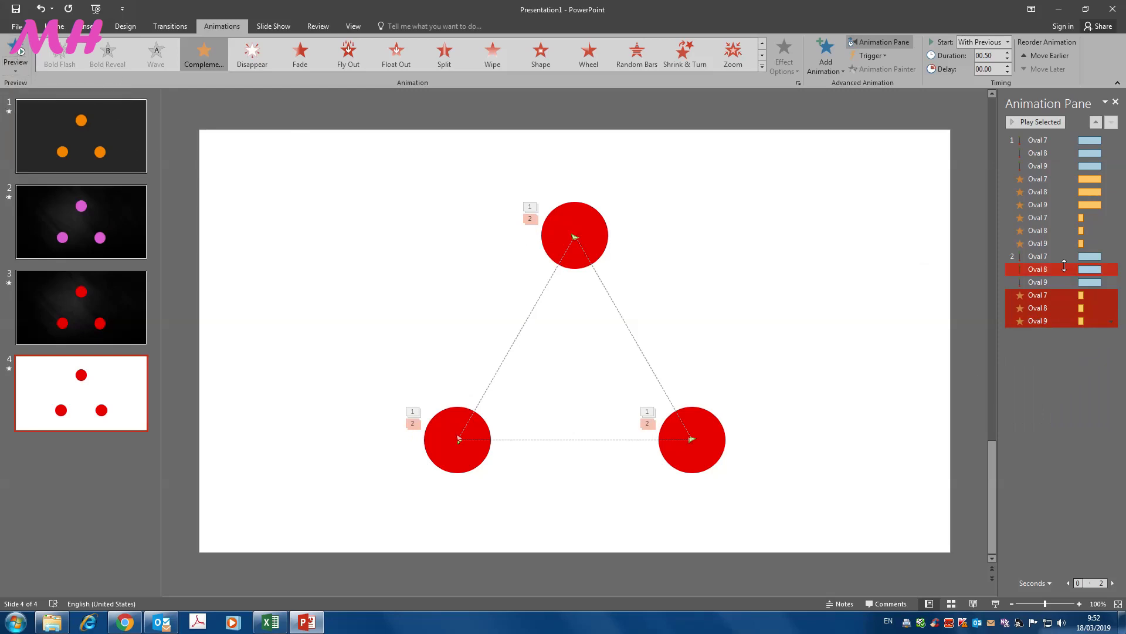
# Select the three Lines motion path effects and play them as a preview.
pyautogui.click(1109, 257)
pyautogui.keyDown('shift'); pyautogui.click(1111, 269); pyautogui.keyUp('shift')
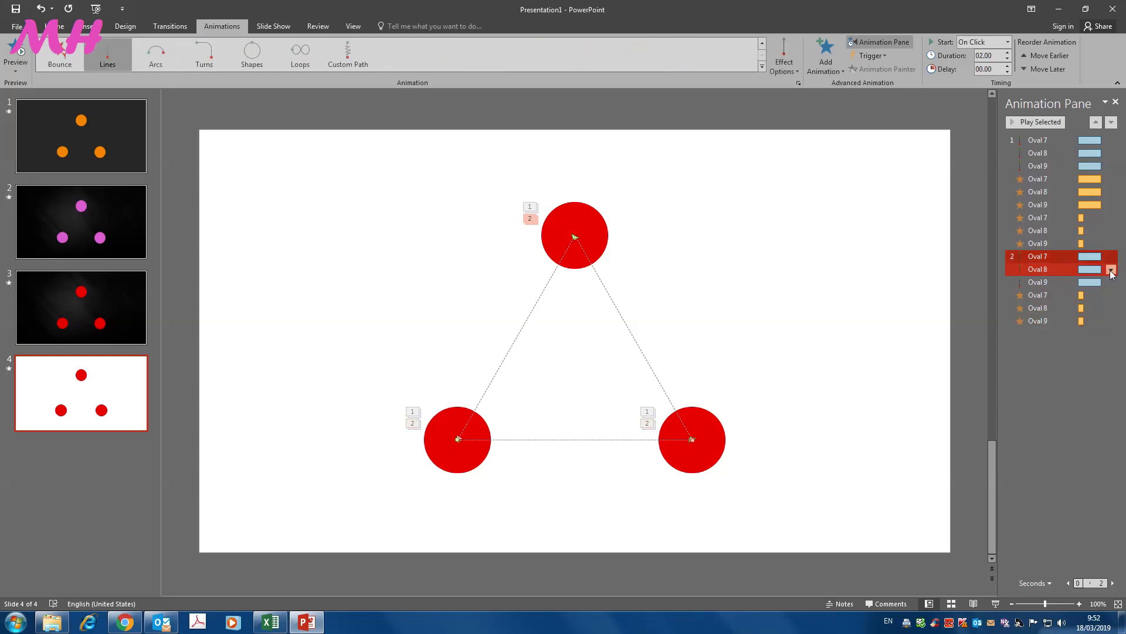
pyautogui.keyDown('shift'); pyautogui.click(1110, 278); pyautogui.keyUp('shift')
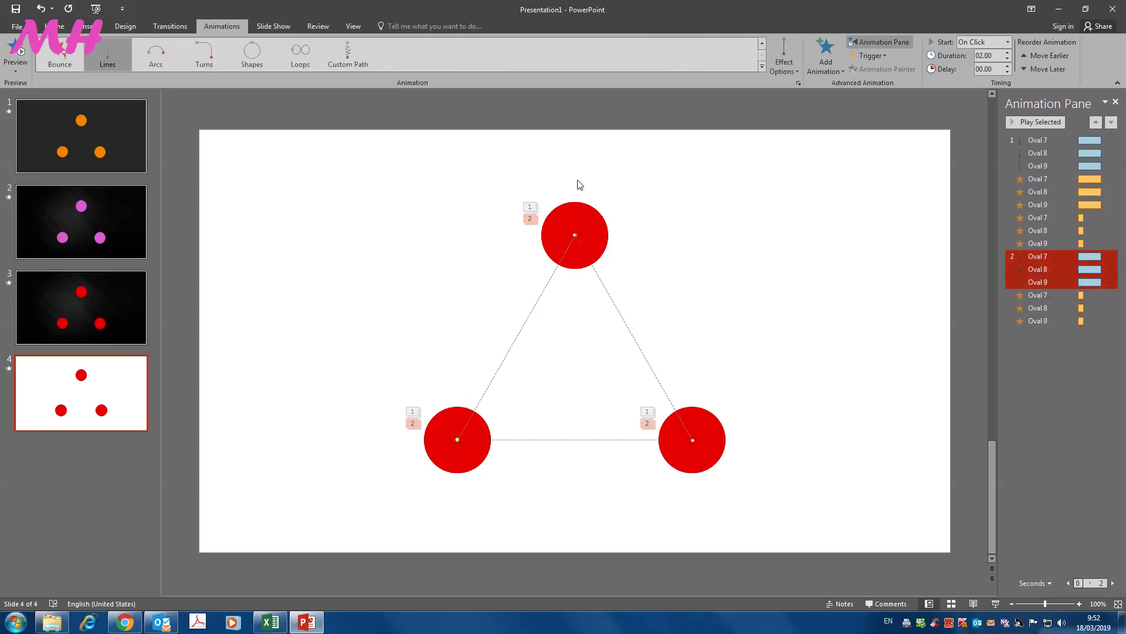
pyautogui.click(17, 53)
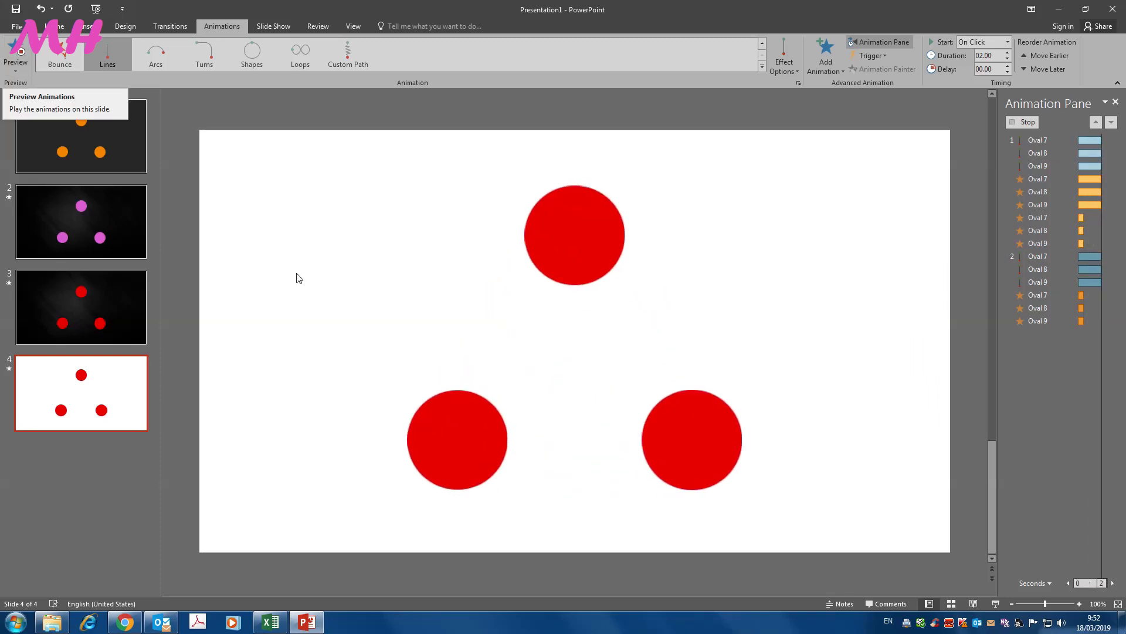
# Give slide 4 a dark grey background fill.
pyautogui.rightClick(242, 179)
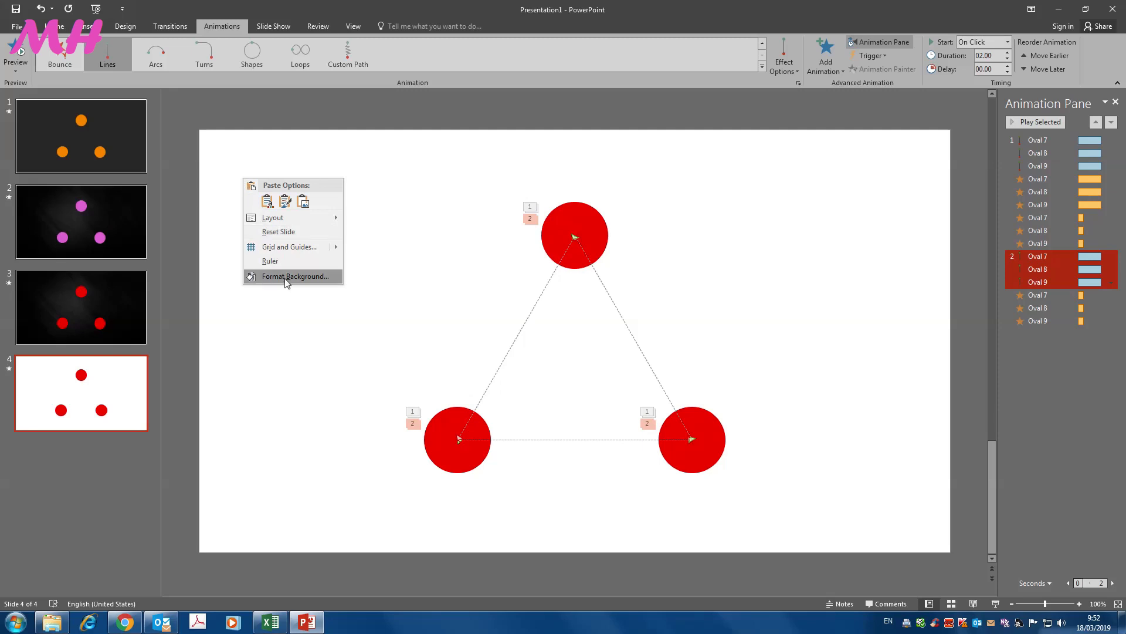
pyautogui.click(516, 376)
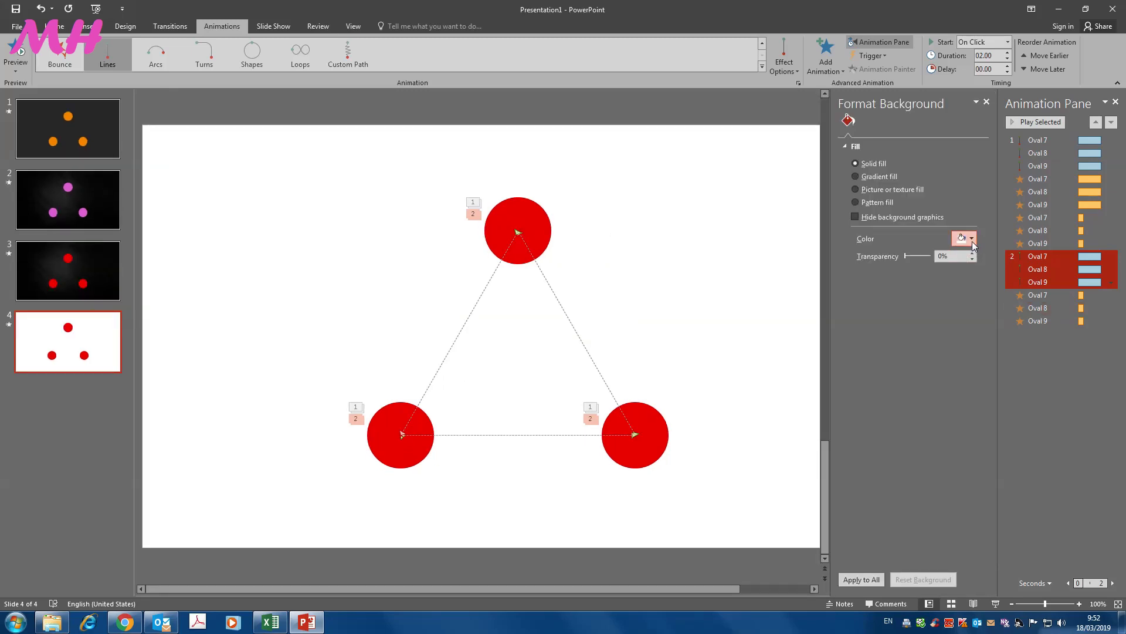
pyautogui.click(972, 238)
pyautogui.click(977, 319)
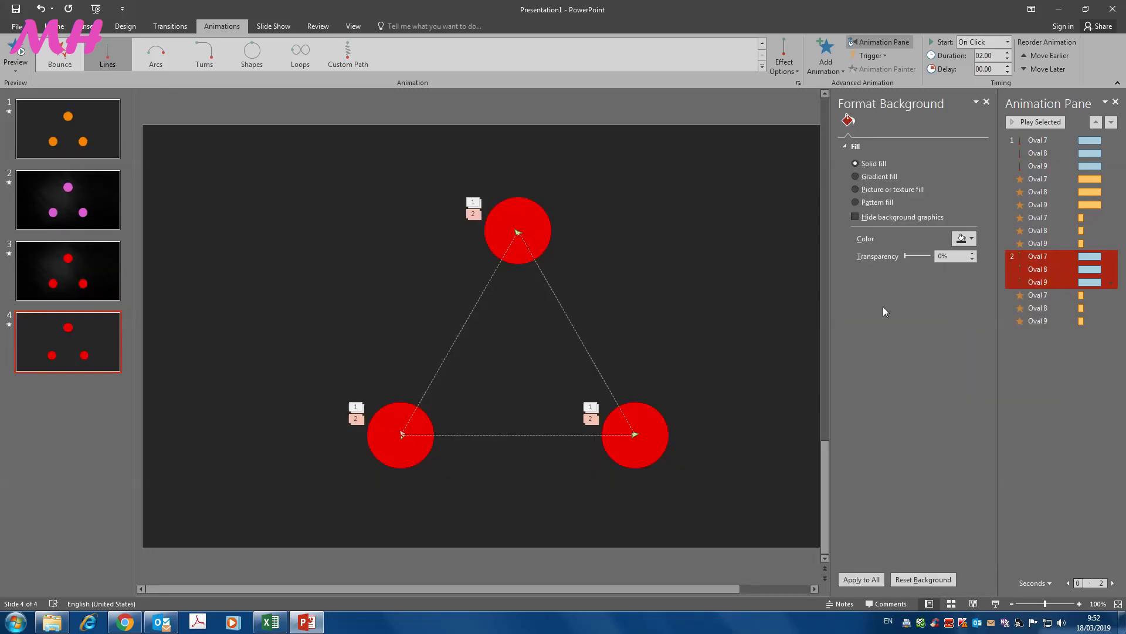
# Preview the animations, close the background pane, and select all three circles.
pyautogui.click(21, 53)
pyautogui.click(986, 102)
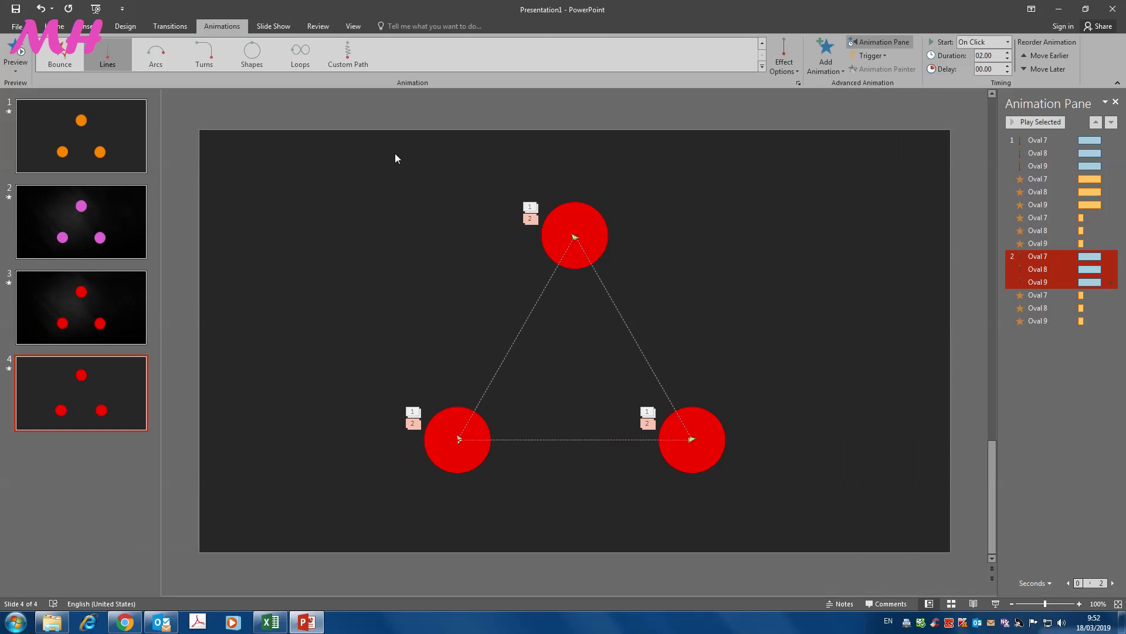
pyautogui.moveTo(345, 129); pyautogui.dragTo(848, 535)
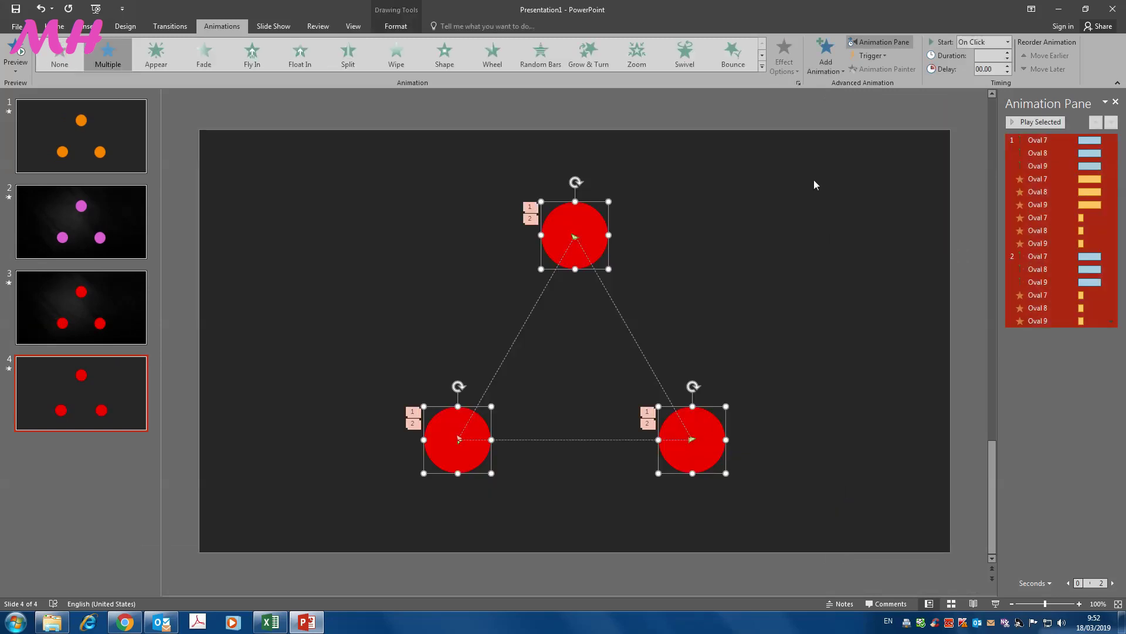
# Add a Zoom entrance to the circles and move it to the start of the sequence.
pyautogui.click(826, 59)
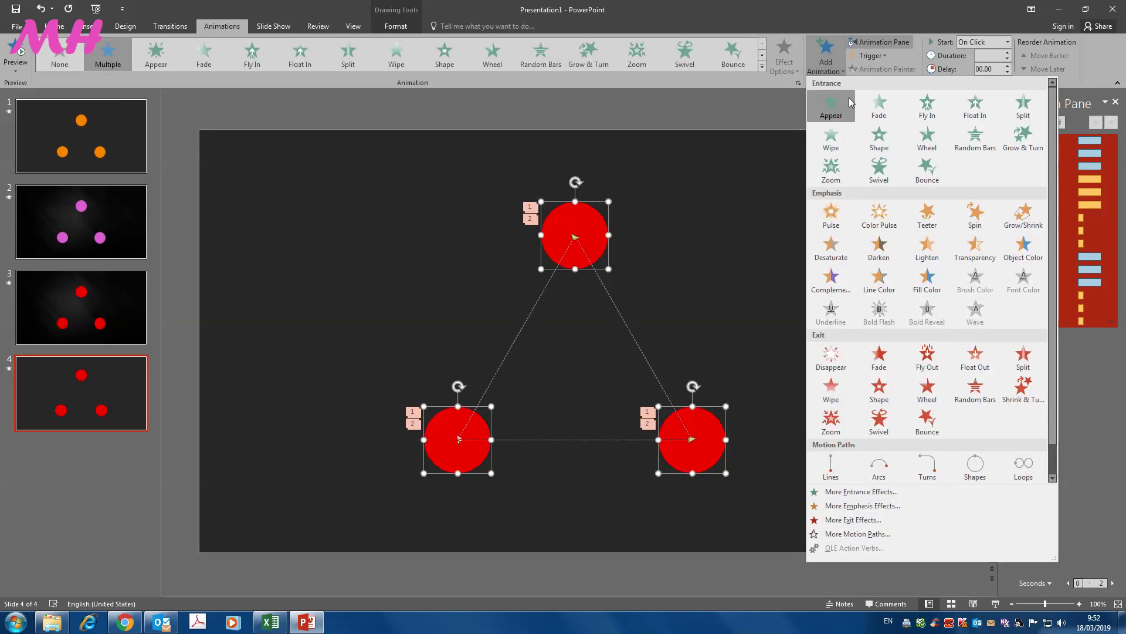
pyautogui.click(831, 171)
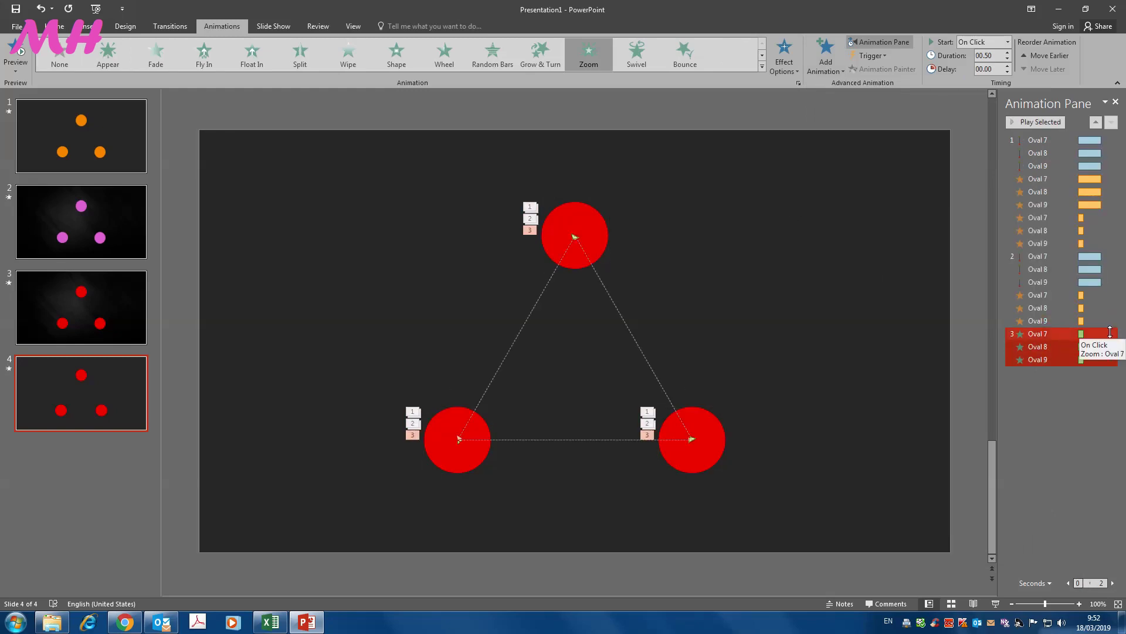
pyautogui.moveTo(1110, 332); pyautogui.dragTo(1109, 139)
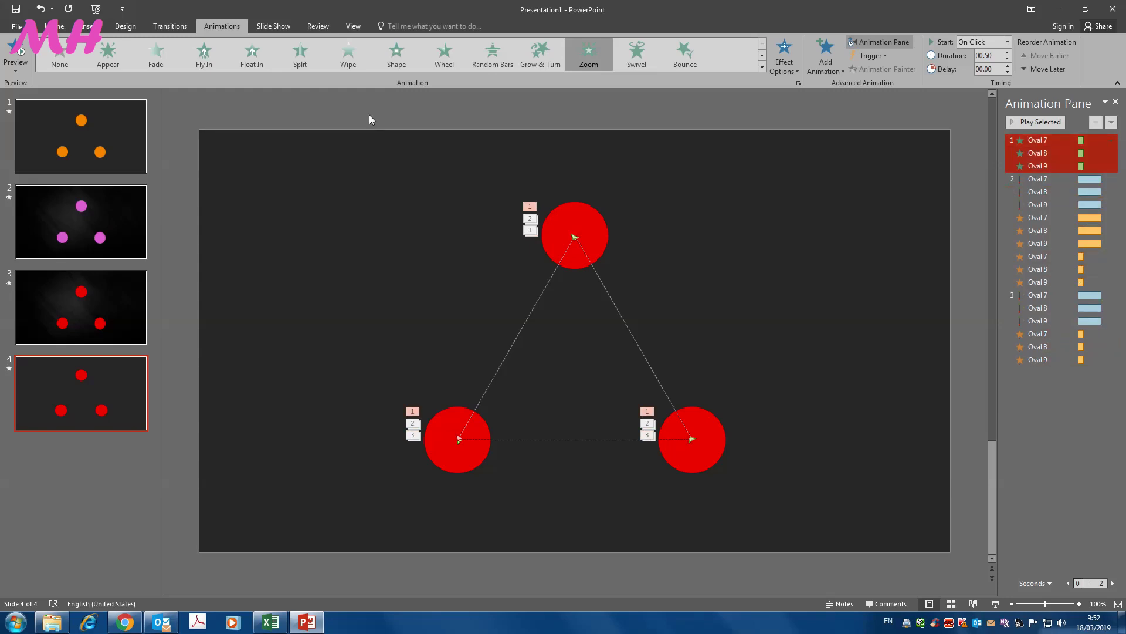
# Give all three circles a Zoom exit animation at the end.
pyautogui.moveTo(370, 119); pyautogui.dragTo(780, 538)
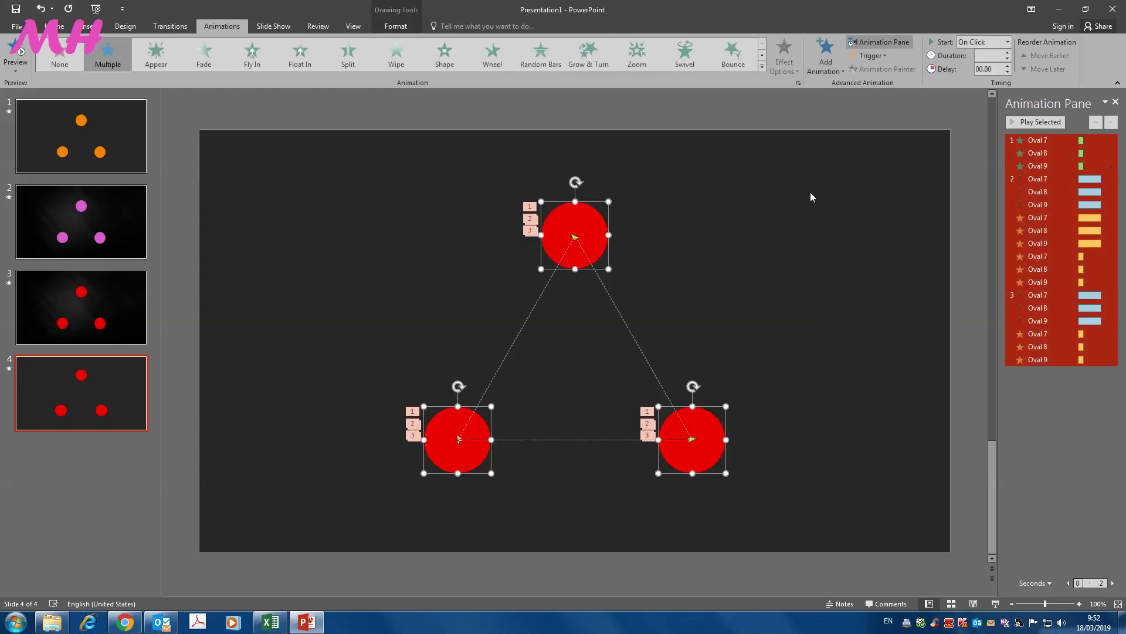
pyautogui.click(828, 62)
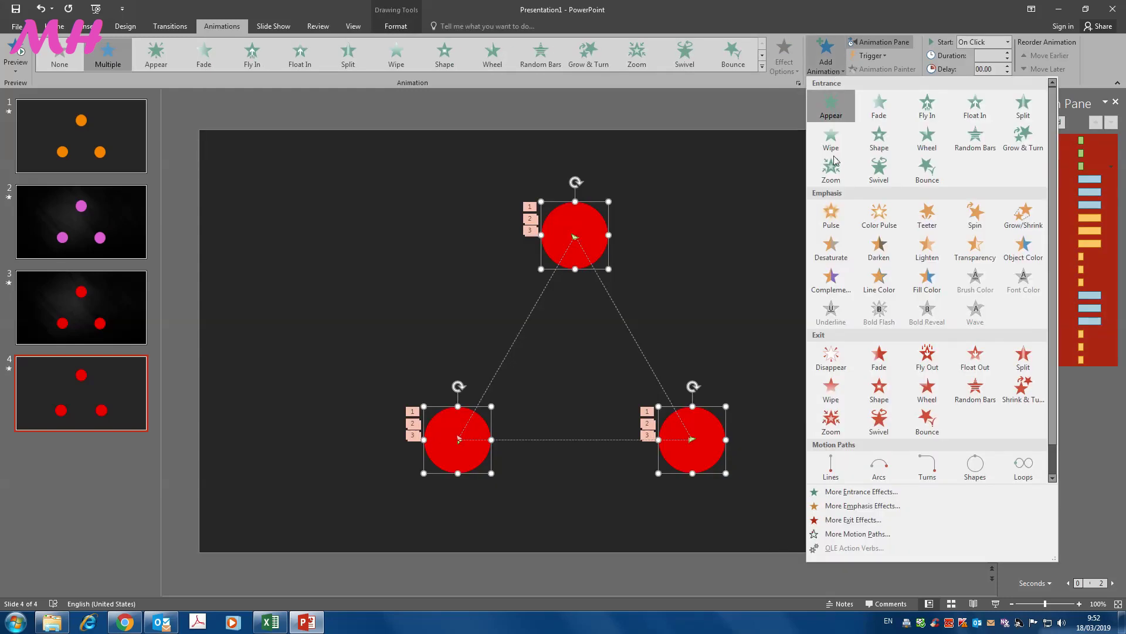
pyautogui.click(831, 431)
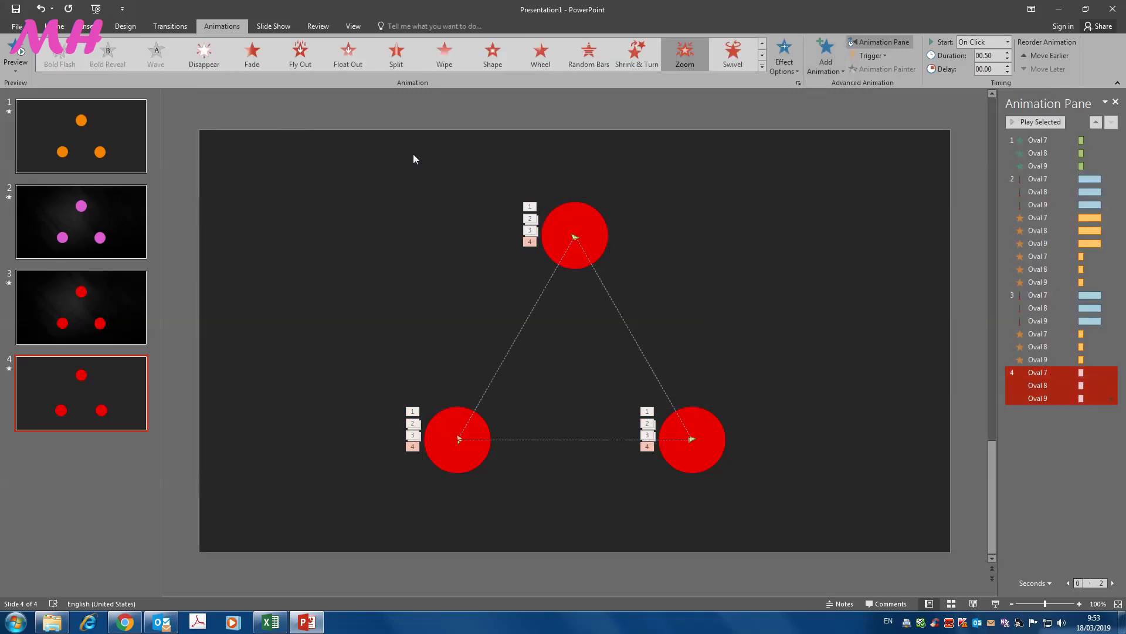
pyautogui.click(15, 52)
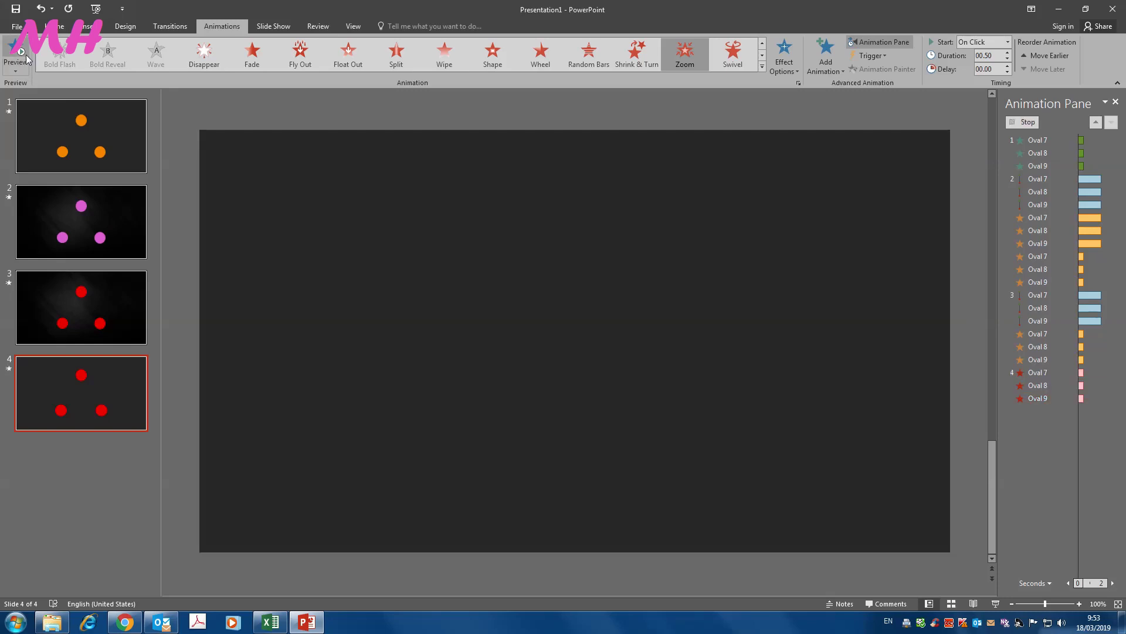